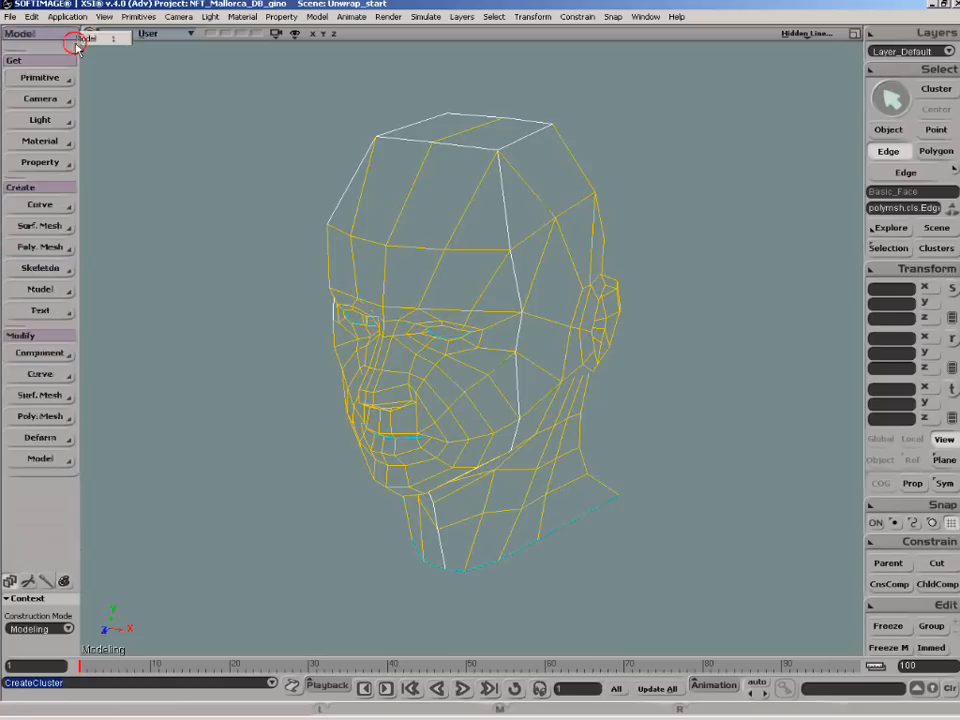
Disconnect the head mesh along the selected seam edges and return to object selection.
left_click(50, 419)
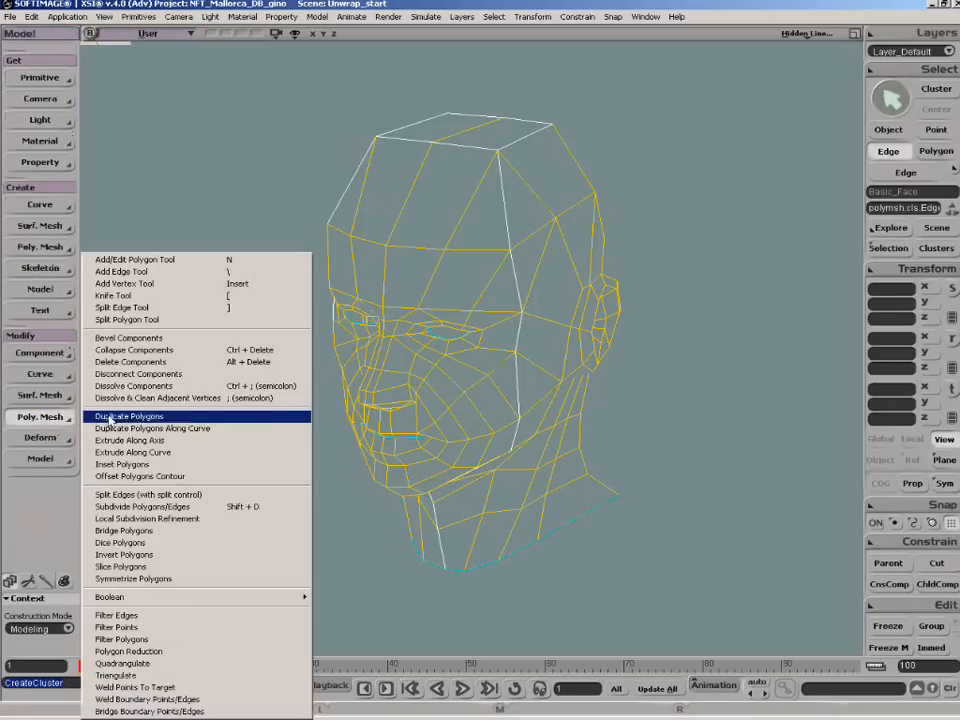
left_click(190, 376)
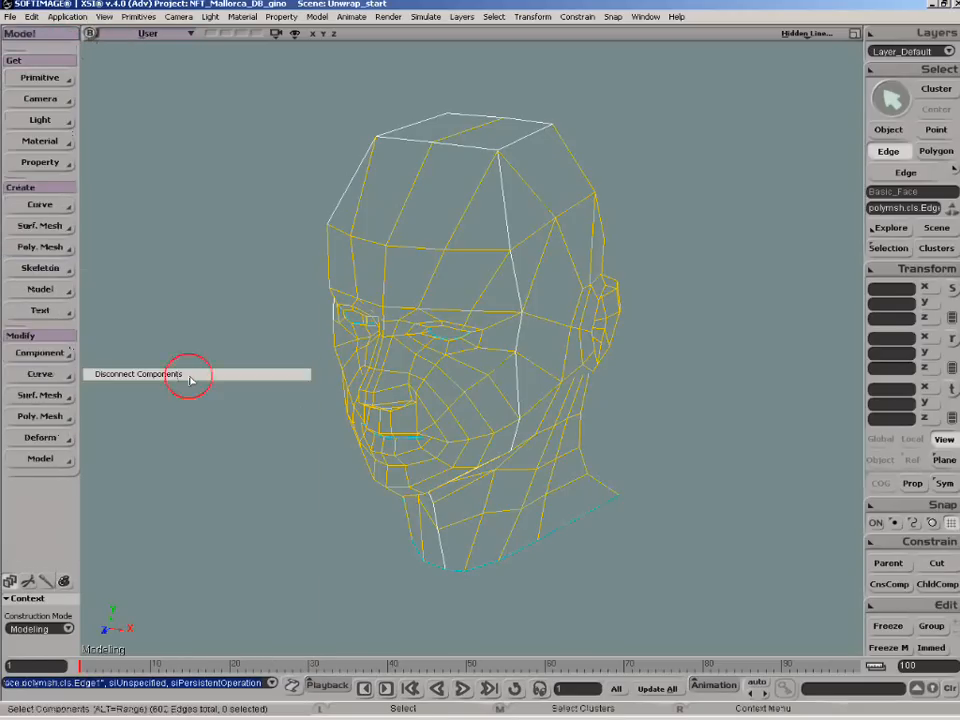
key("z")
left_click_drag(425, 460, 483, 290)
key("space")
key("p")
key("z")
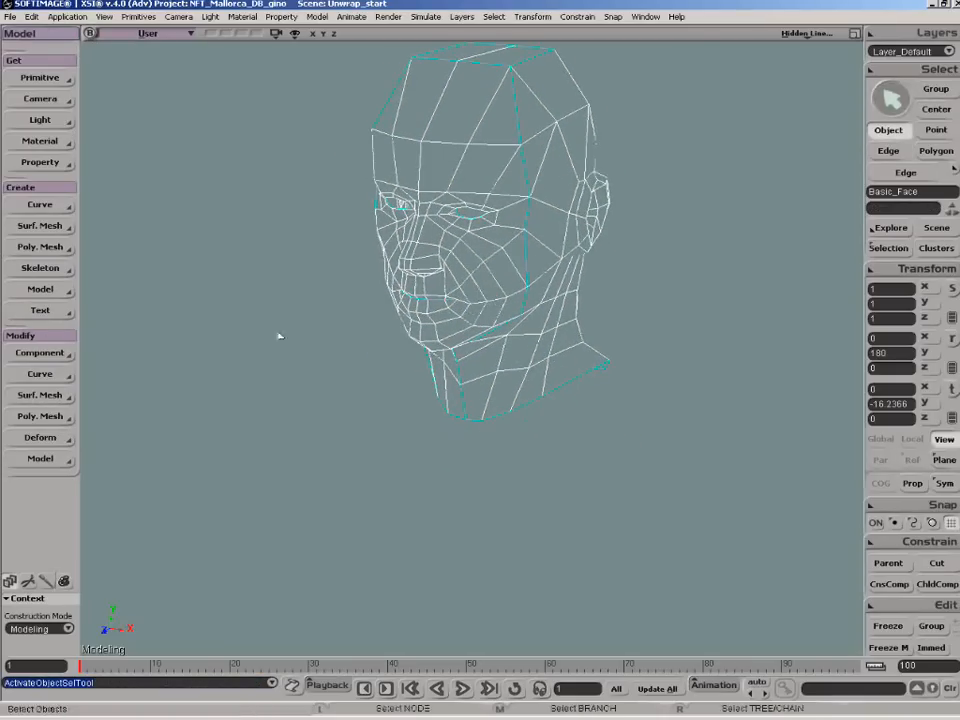
Apply an image texture to the head, creating a local copy of its shared material.
left_click(62, 35)
left_click(87, 52)
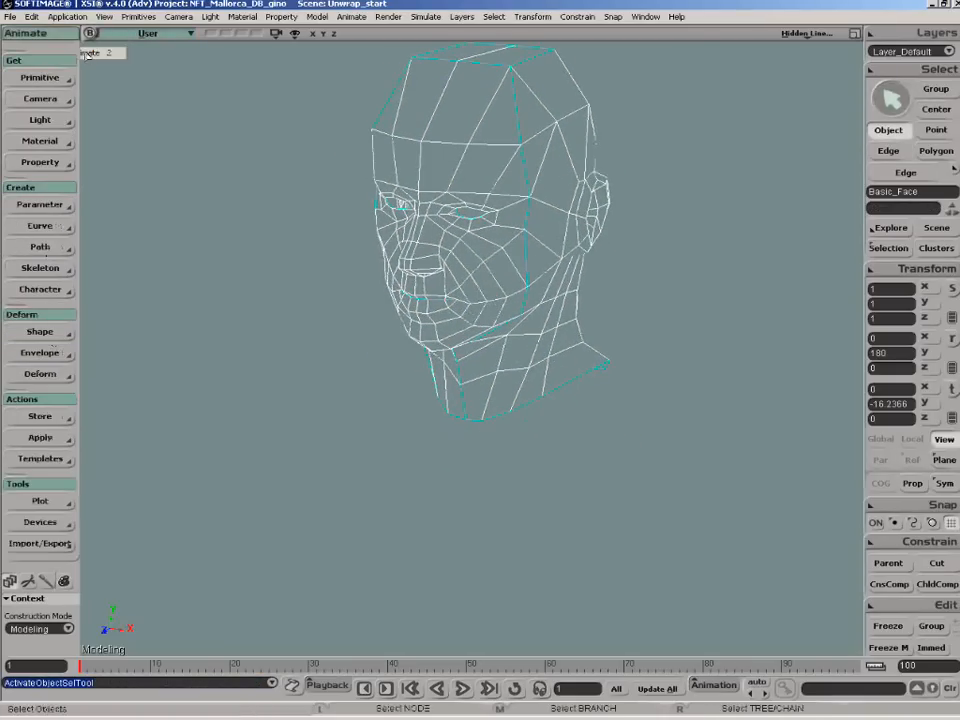
left_click(40, 34)
left_click(85, 64)
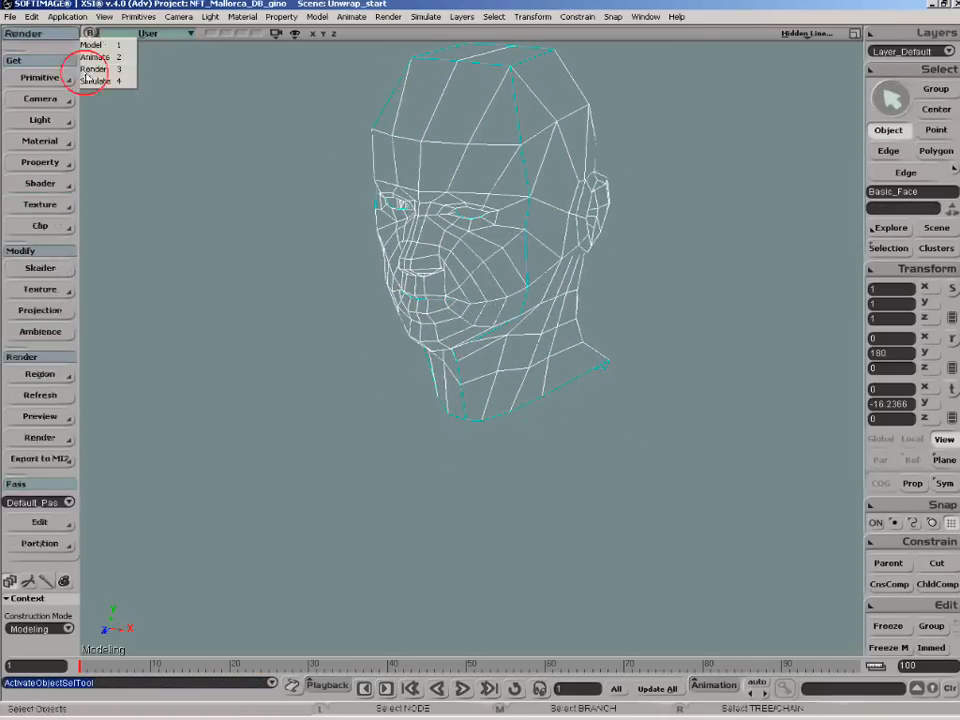
left_click(42, 162)
mouse_move(151, 170)
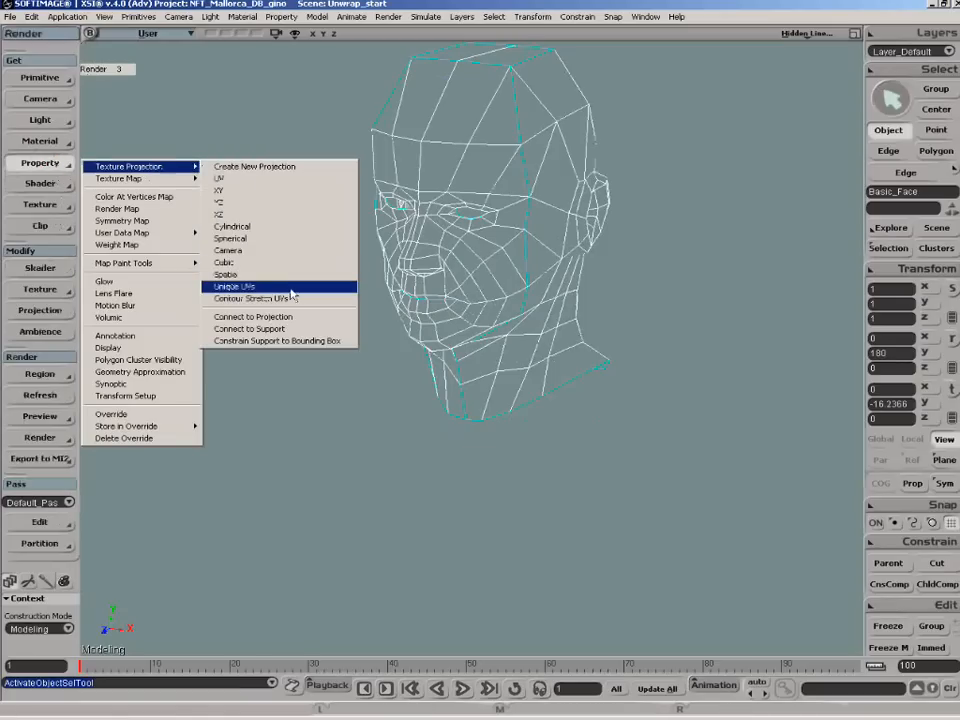
left_click(40, 206)
left_click(105, 208)
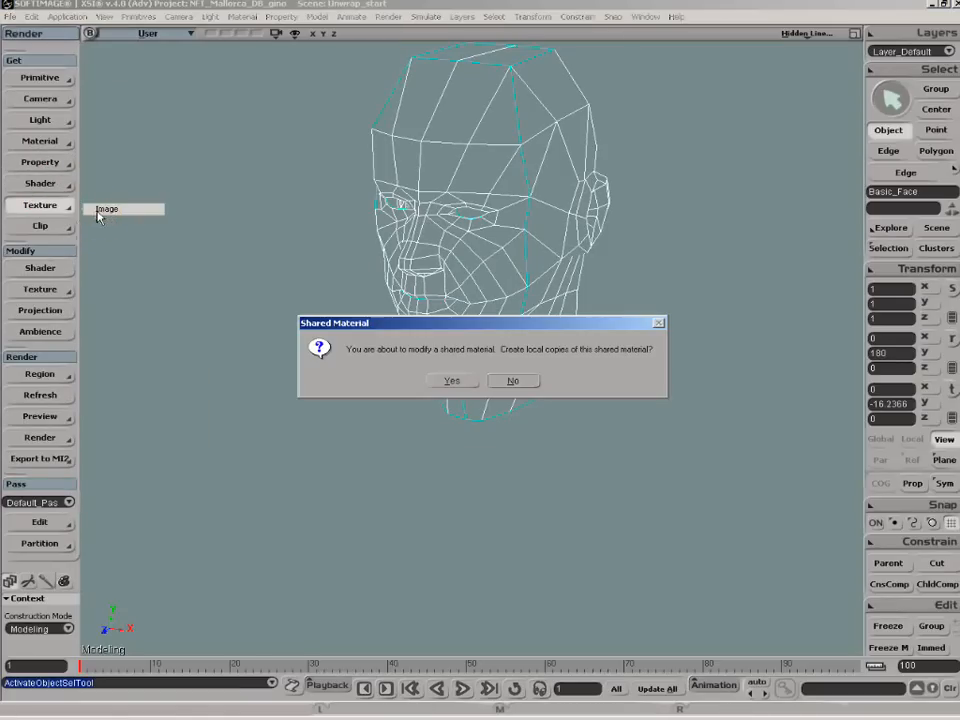
left_click(447, 381)
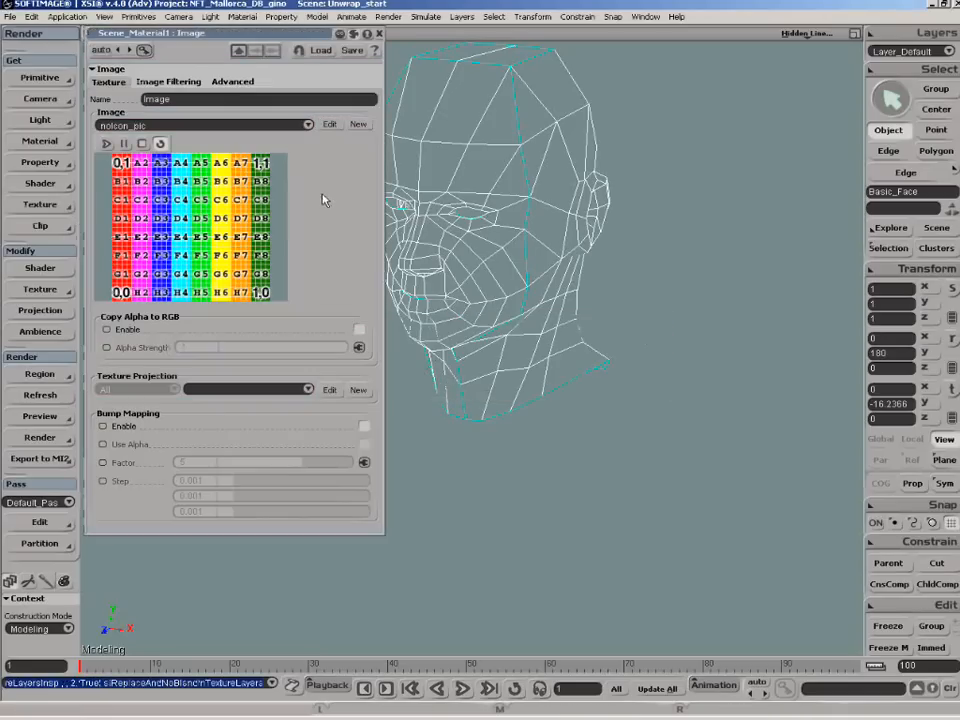
Use head_jpg as the texture's image source and create a Unique UVs (polymesh) texture projection.
left_click(357, 124)
mouse_move(390, 157)
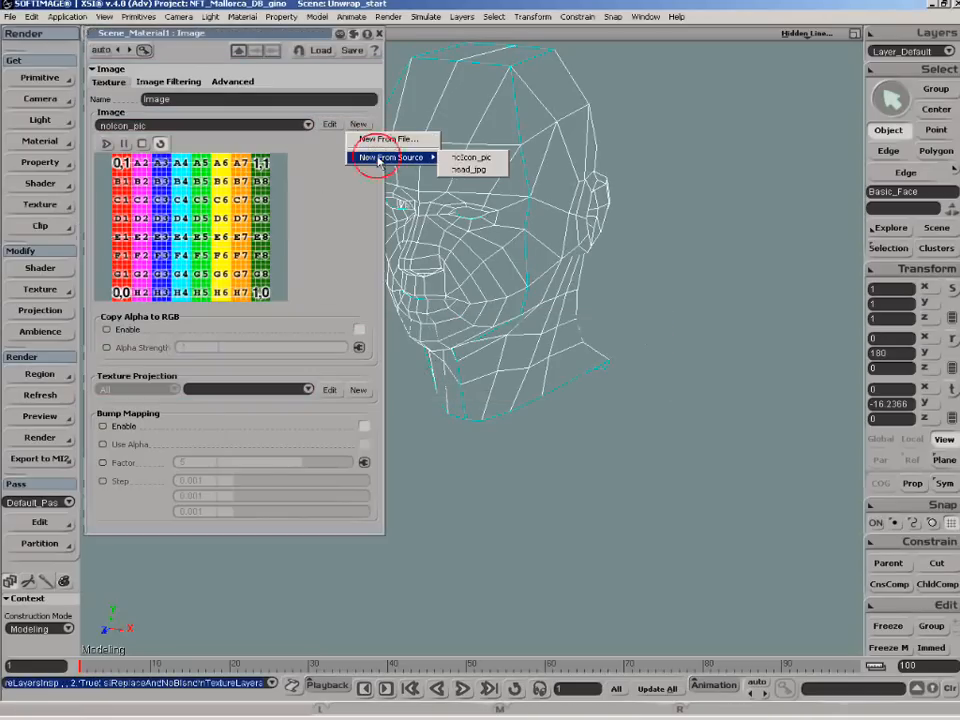
left_click(478, 169)
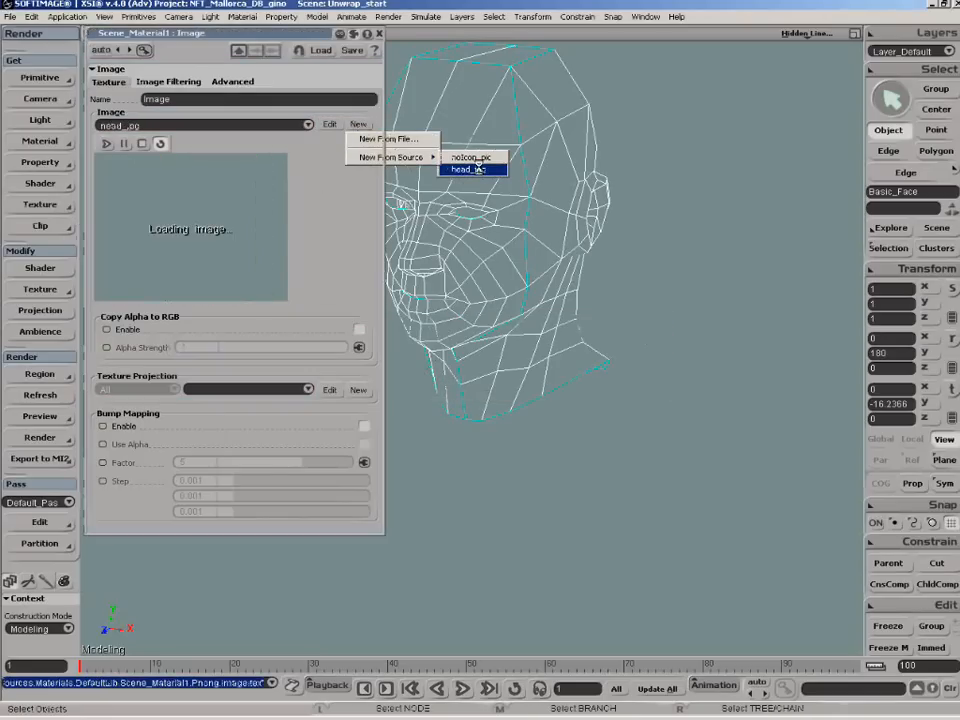
left_click(358, 391)
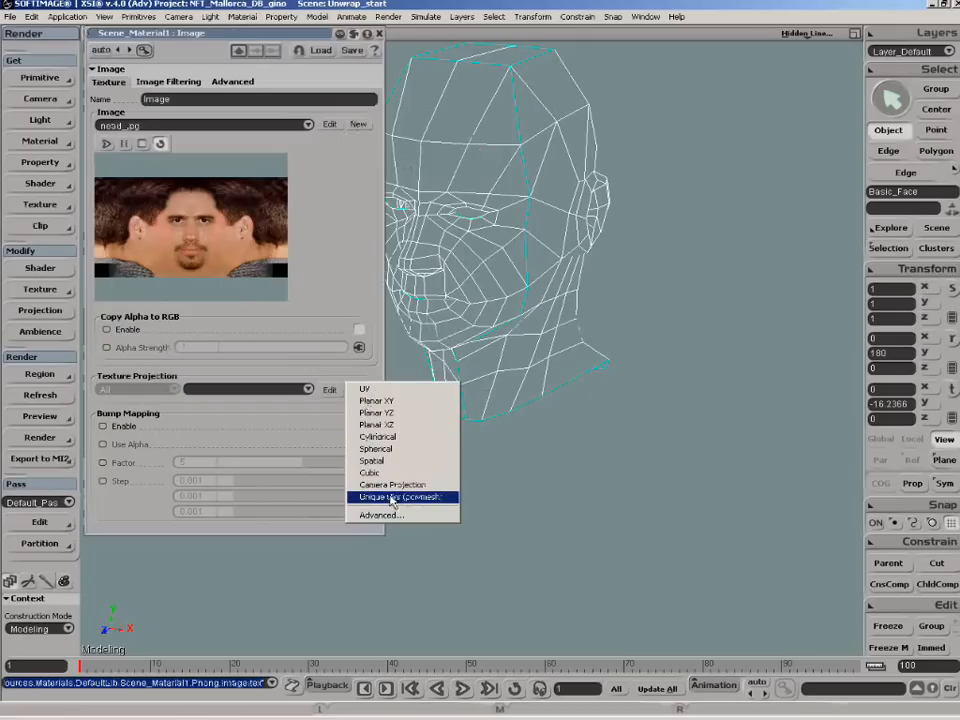
left_click(440, 496)
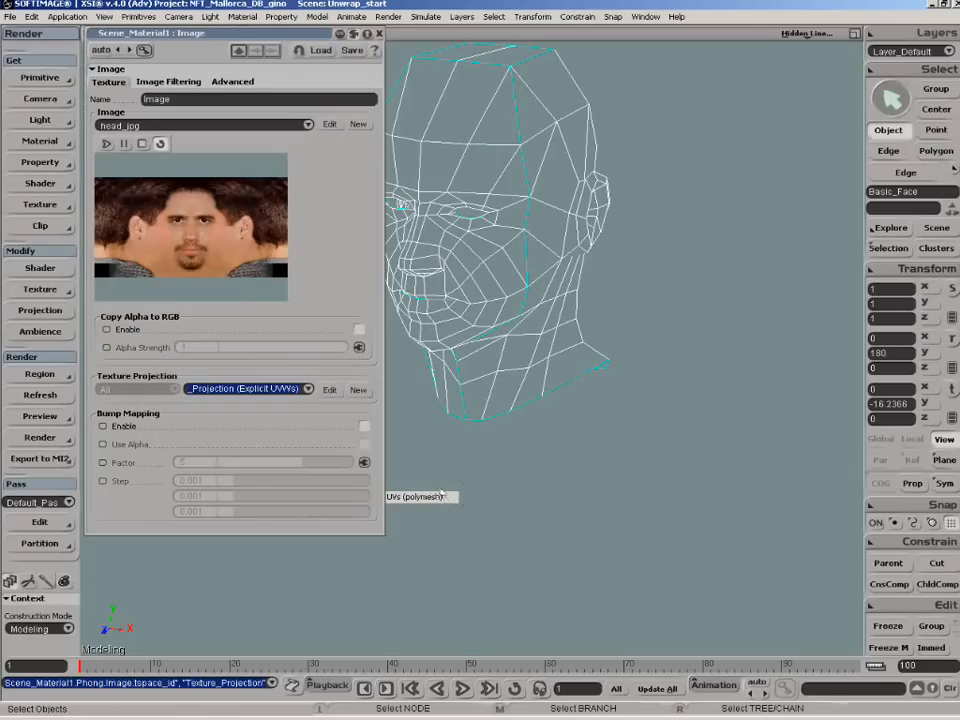
left_click(379, 33)
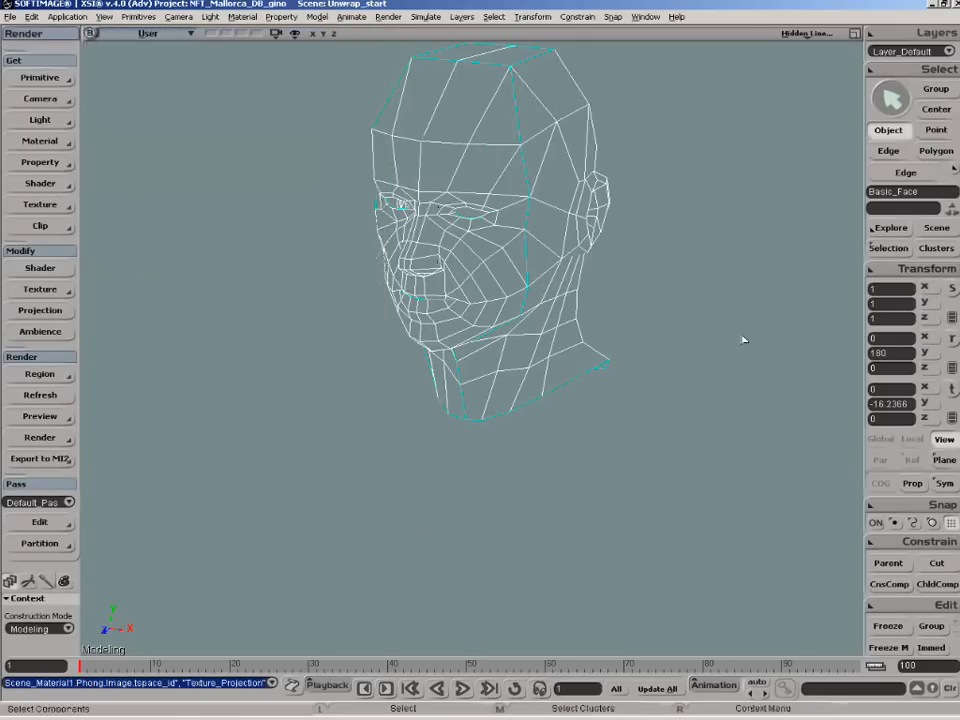
Open the head's UVs in the Texture Editor and set the unfolding angle grouping tolerance to 90 in the UV properties.
key("alt+7")
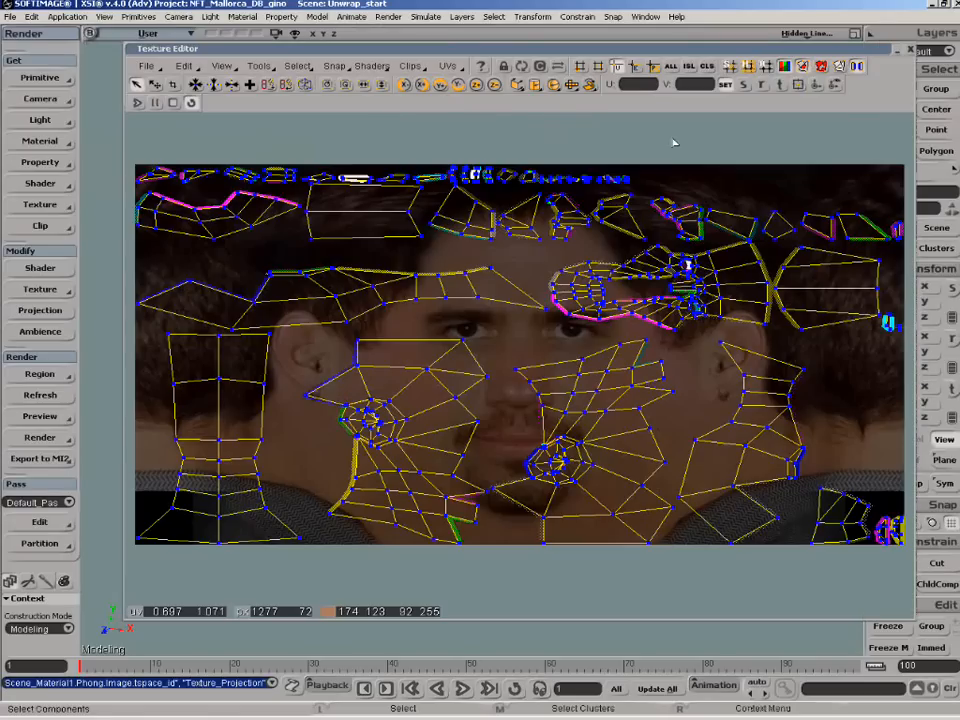
key("z")
right_click(650, 350)
left_click_drag(650, 354, 760, 340)
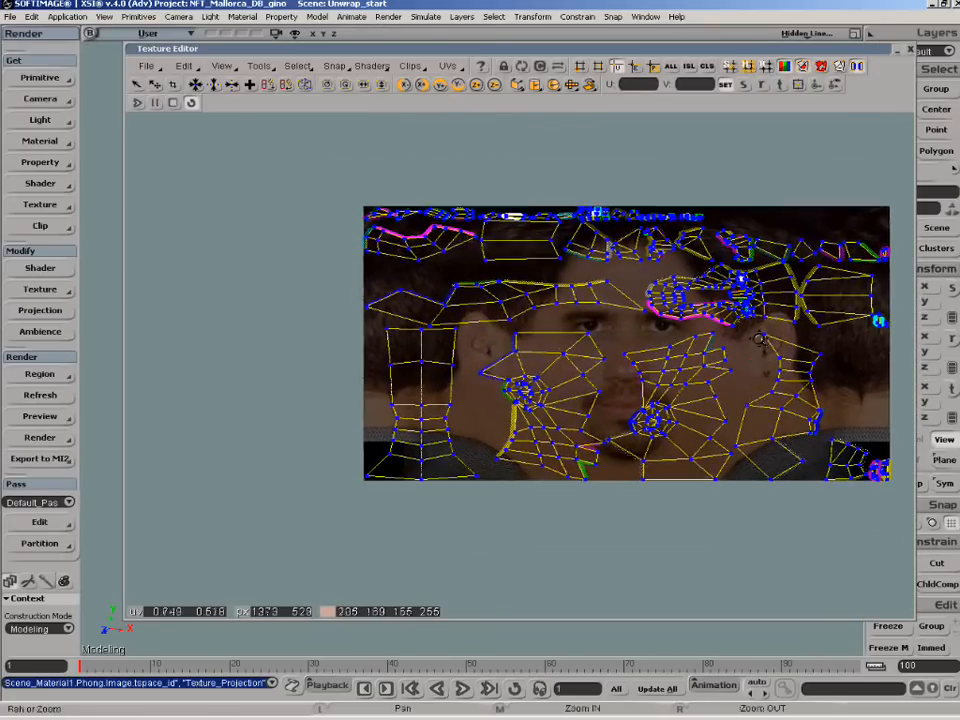
left_click(146, 66)
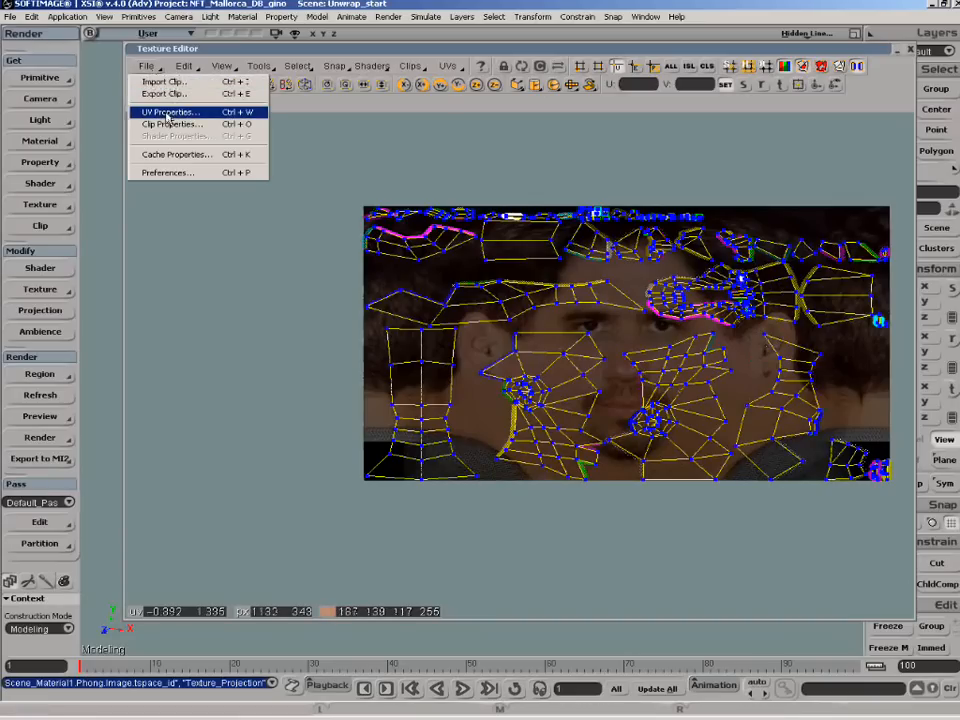
left_click(165, 111)
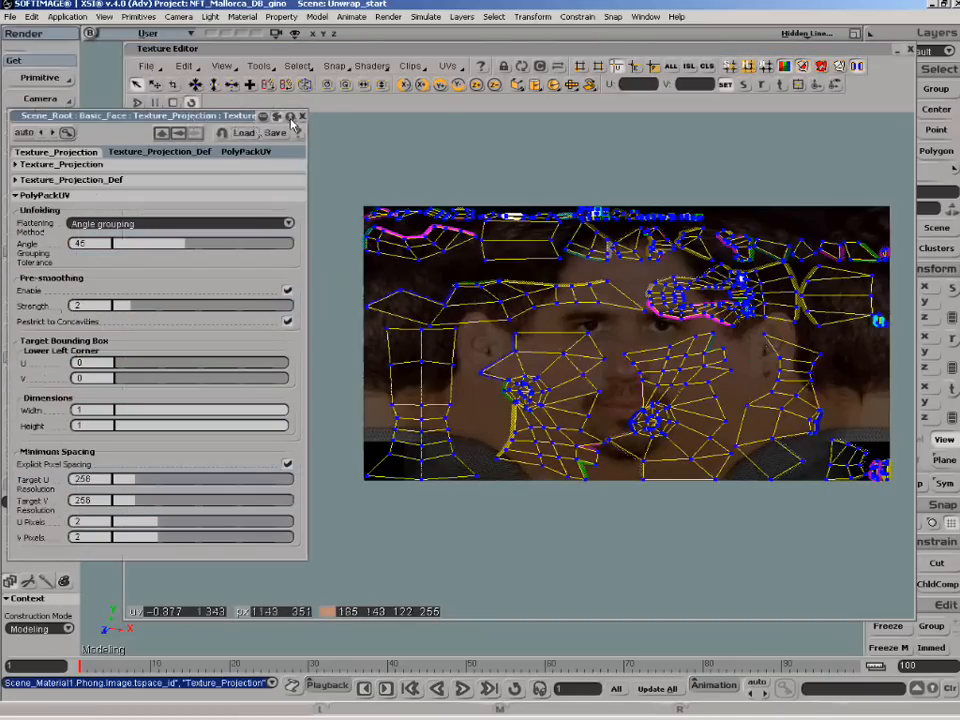
left_click_drag(240, 119, 241, 34)
left_click_drag(203, 156, 305, 166)
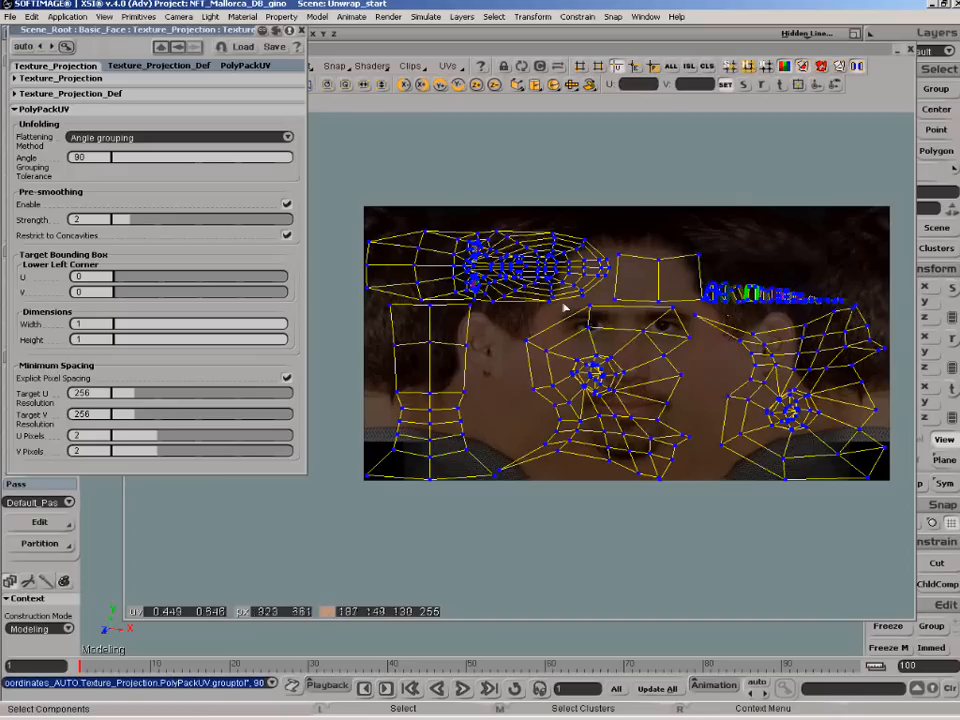
Try a pre-smoothing strength of 3.431 for the UV unfolding and restore it to 2.
left_click(144, 220)
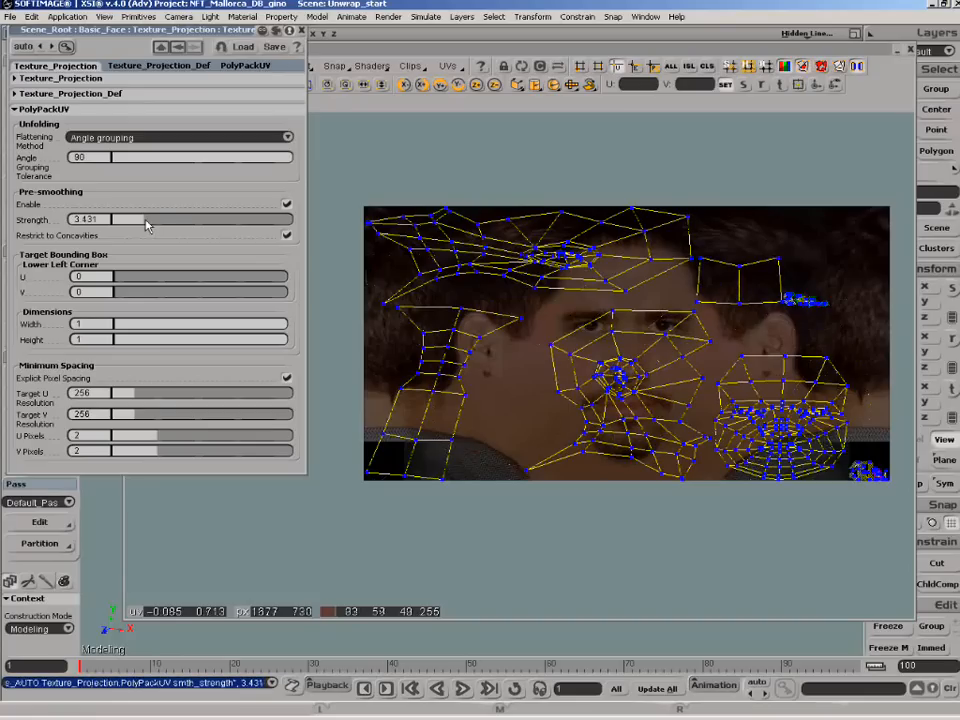
double_click(88, 220)
type("2")
key("Return")
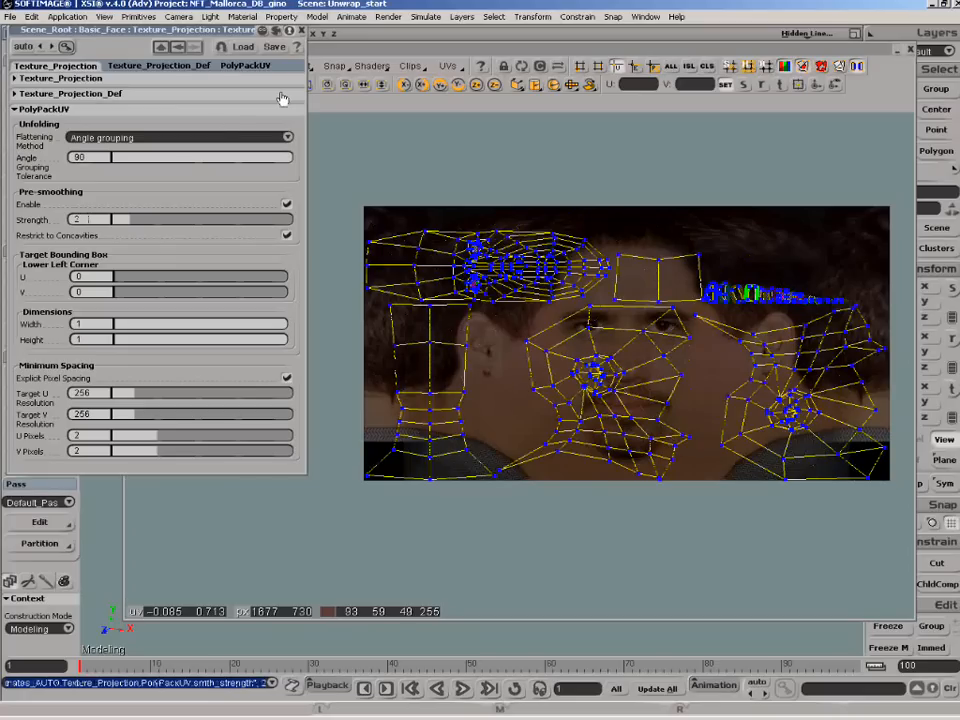
Close the UV properties and select the seam edge clusters on the head mesh.
left_click(301, 30)
key("z")
middle_click_drag(725, 290, 742, 334)
left_click_drag(742, 334, 446, 403)
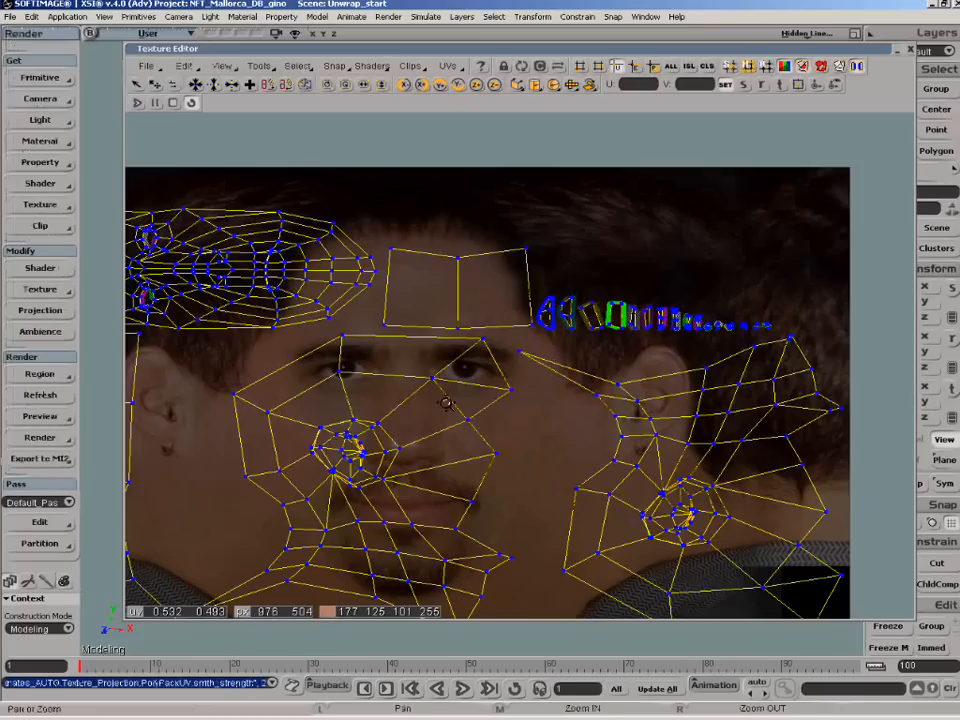
middle_click_drag(446, 403, 468, 386)
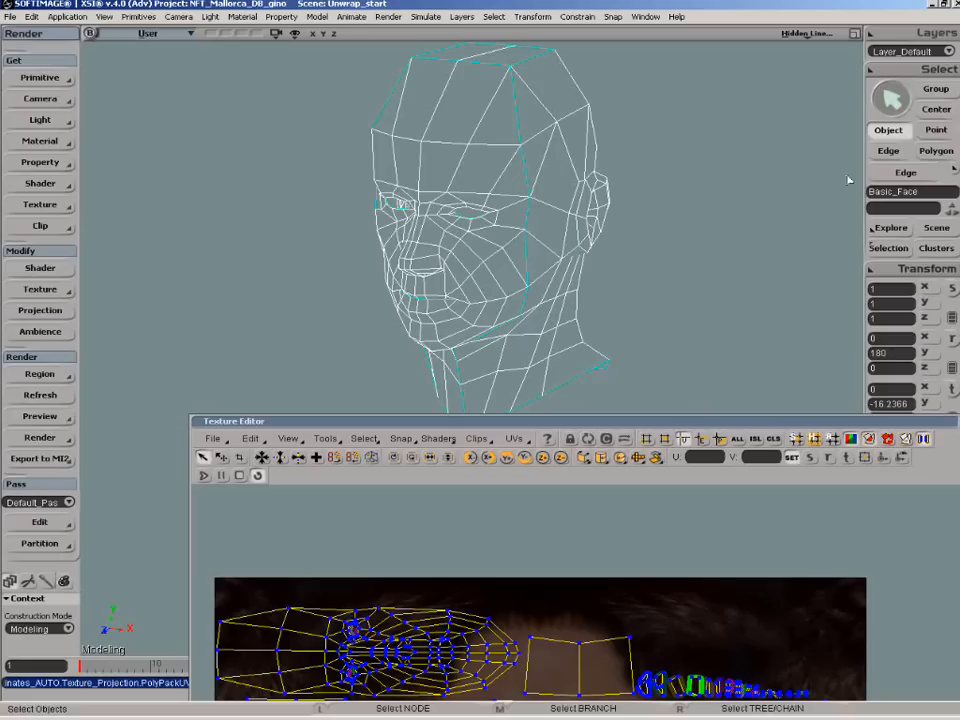
left_click(888, 151)
left_click(935, 90)
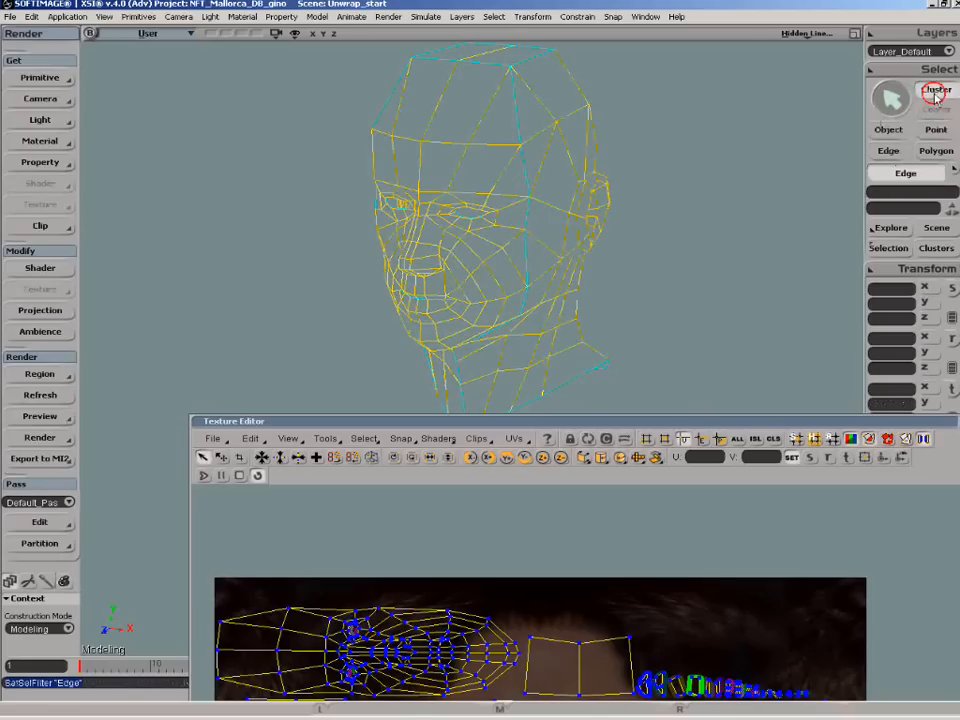
left_click(522, 173)
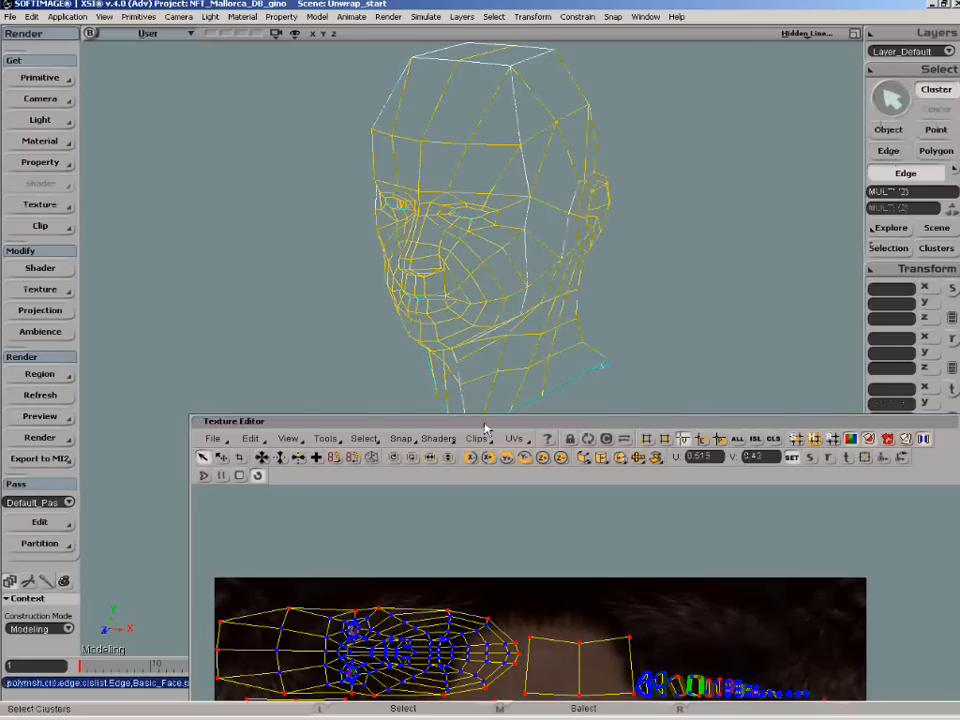
left_click_drag(487, 424, 472, 162)
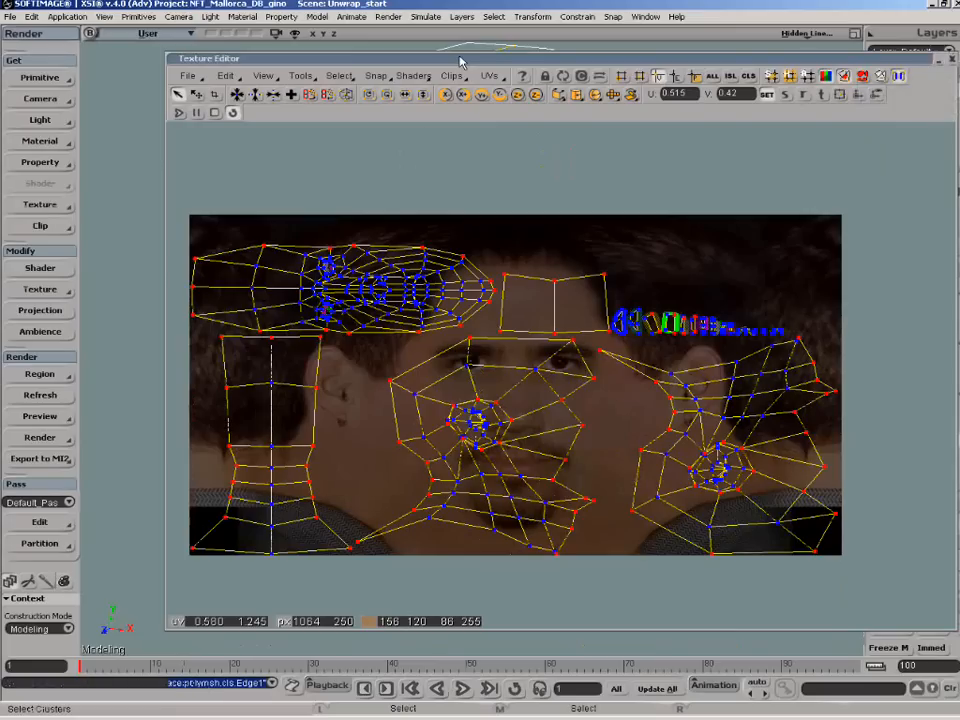
Weld the boundary points and edges of the head mesh along the selected seam clusters.
left_click(24, 33)
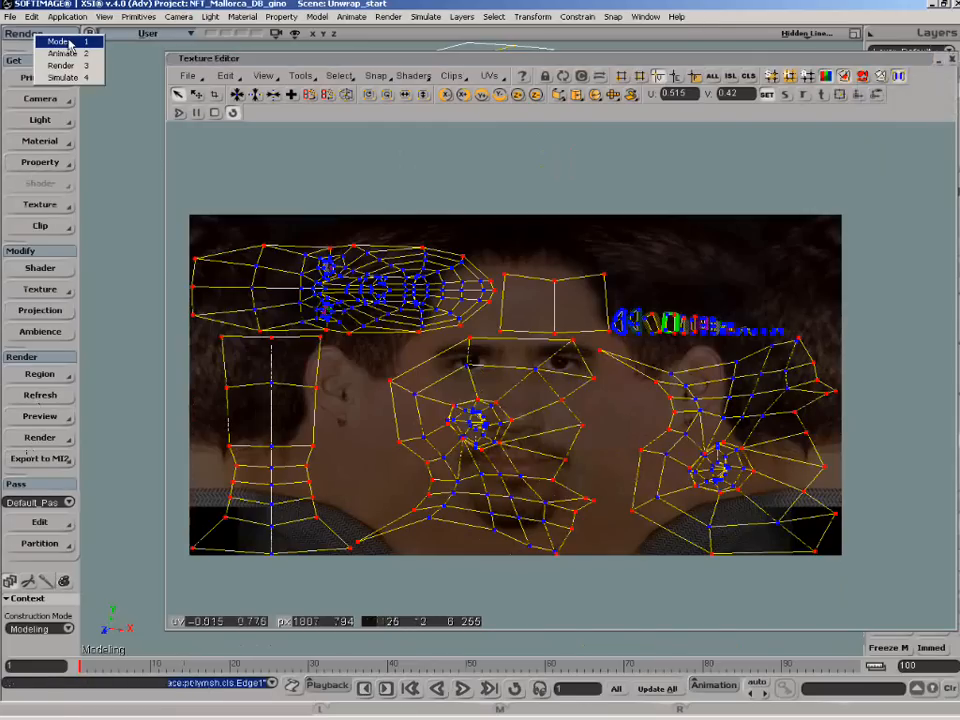
left_click(62, 42)
left_click(55, 420)
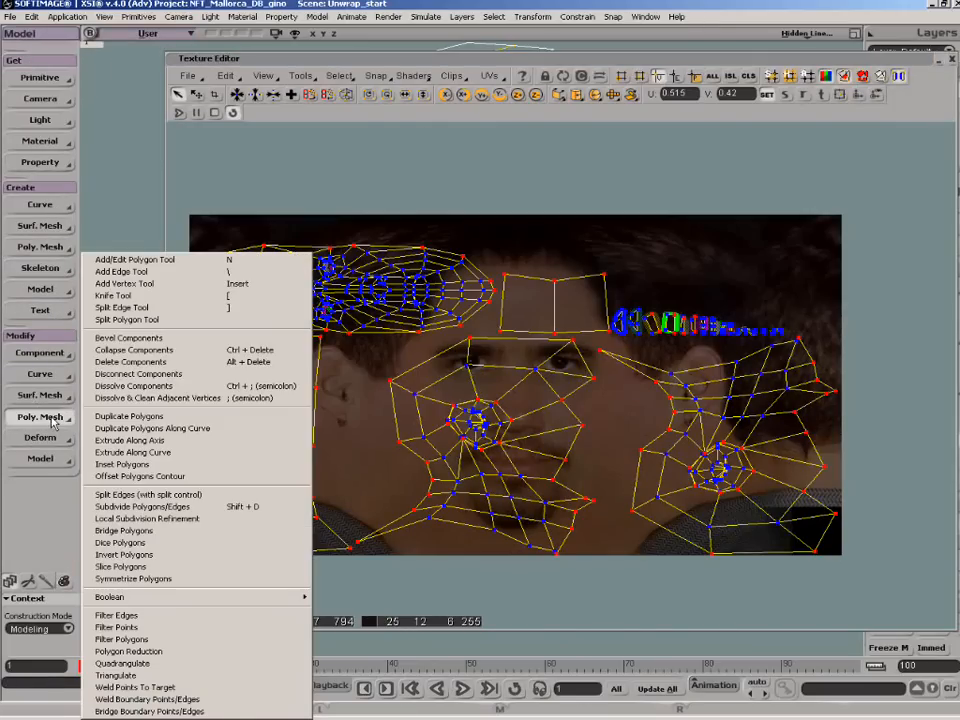
left_click(180, 699)
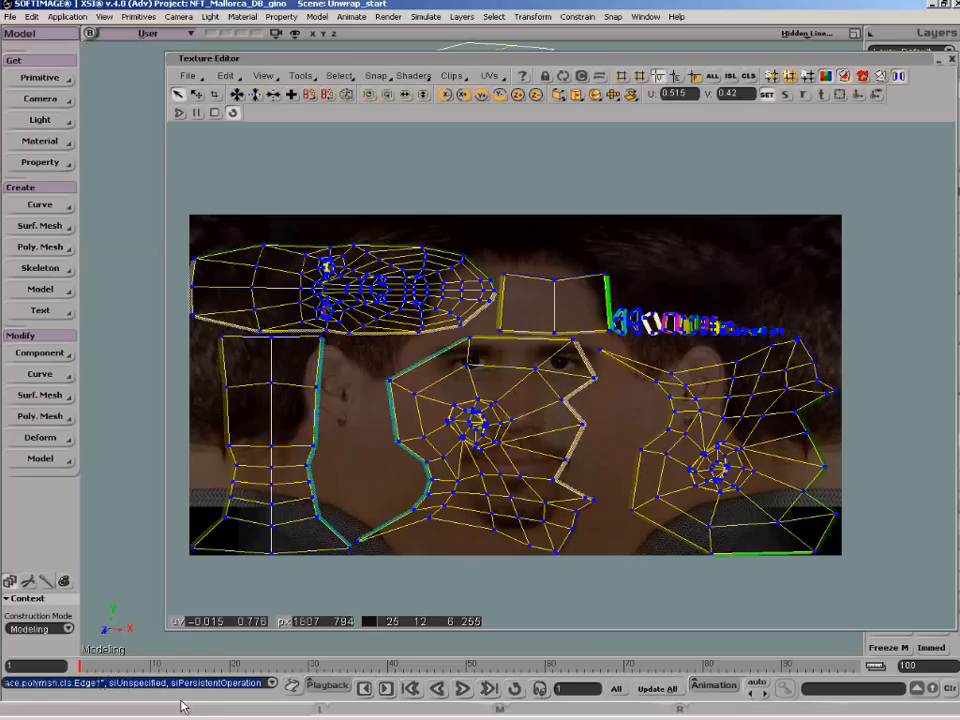
left_click(328, 303)
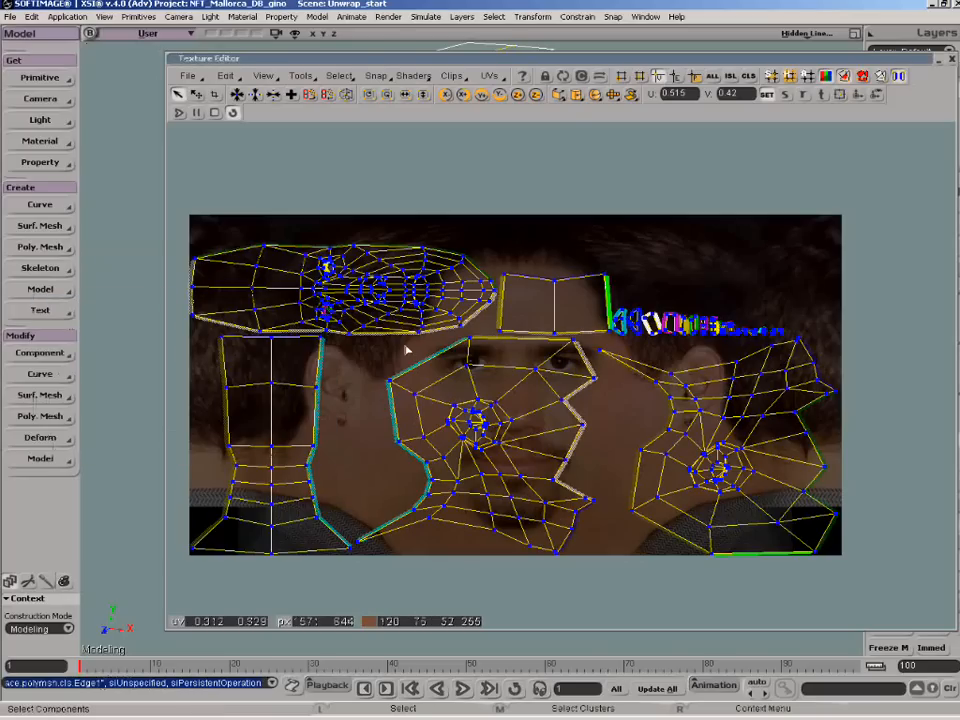
Select all UV points and move them off the photo into the empty space beside its left edge.
key("z")
right_click(602, 409)
right_click(602, 409)
right_click(602, 409)
left_click_drag(602, 409, 741, 341)
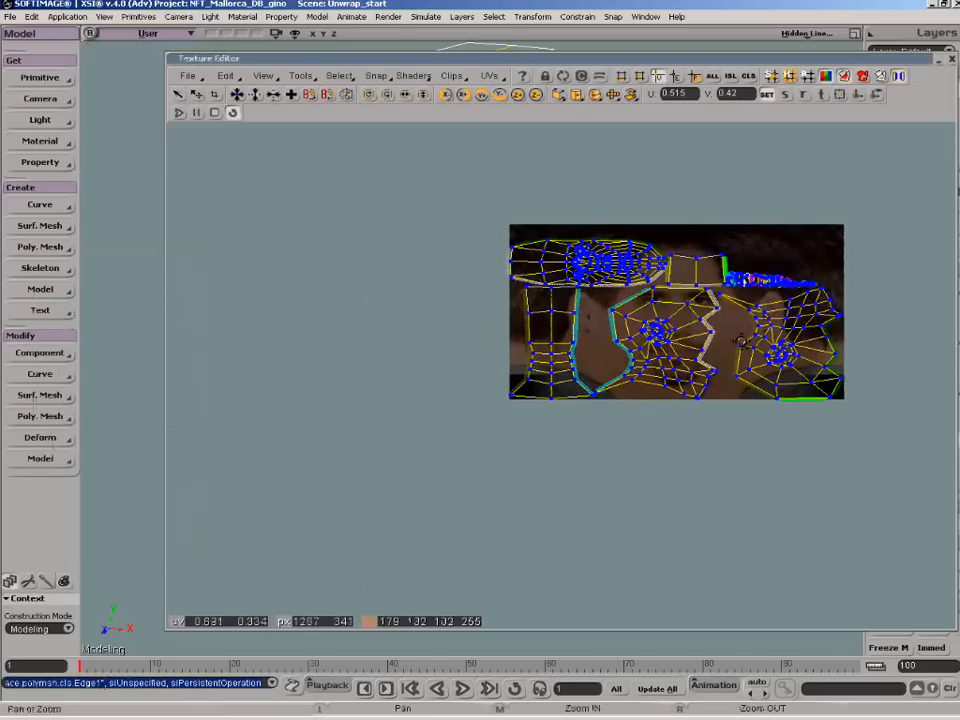
key("t")
left_click_drag(469, 214, 876, 430)
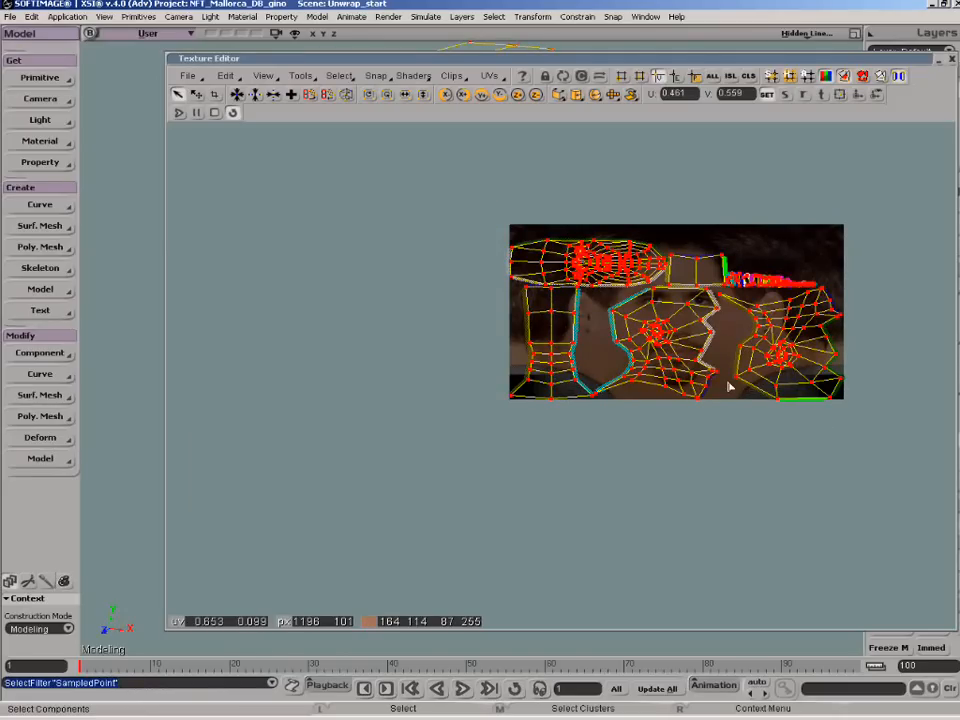
key("v")
left_click_drag(724, 381, 378, 365)
key("t")
left_click(523, 479)
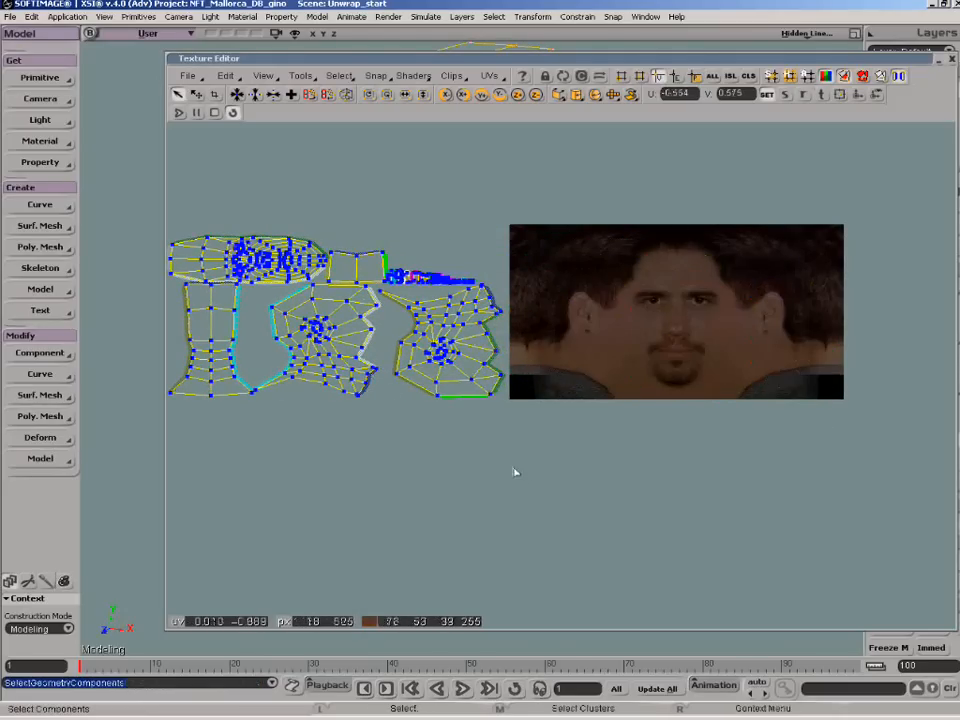
Turn off image dimming and, with island selection enabled, move the face UV island onto the face in the photo.
scroll(744, 180, "down", 1)
left_click(826, 77)
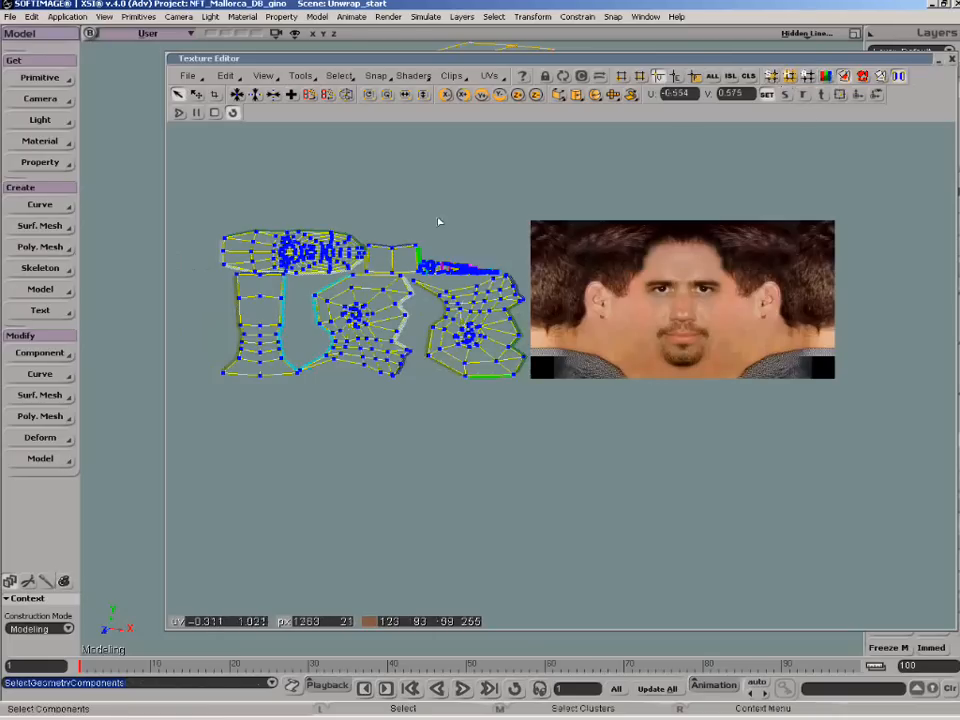
left_click(731, 76)
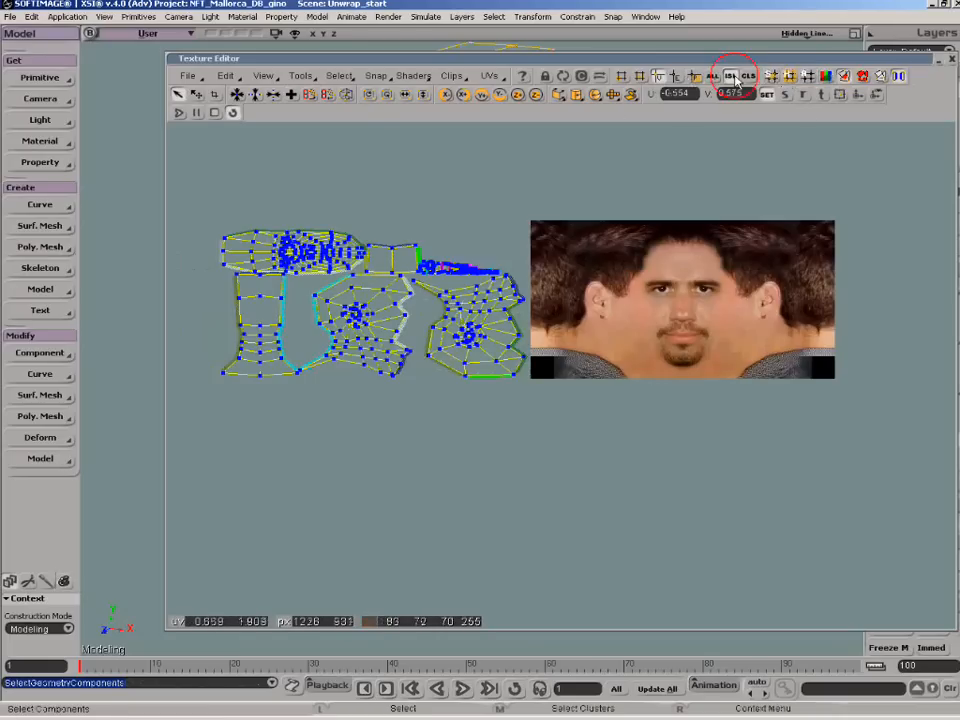
left_click(300, 250)
key("v")
left_click_drag(315, 240, 695, 283)
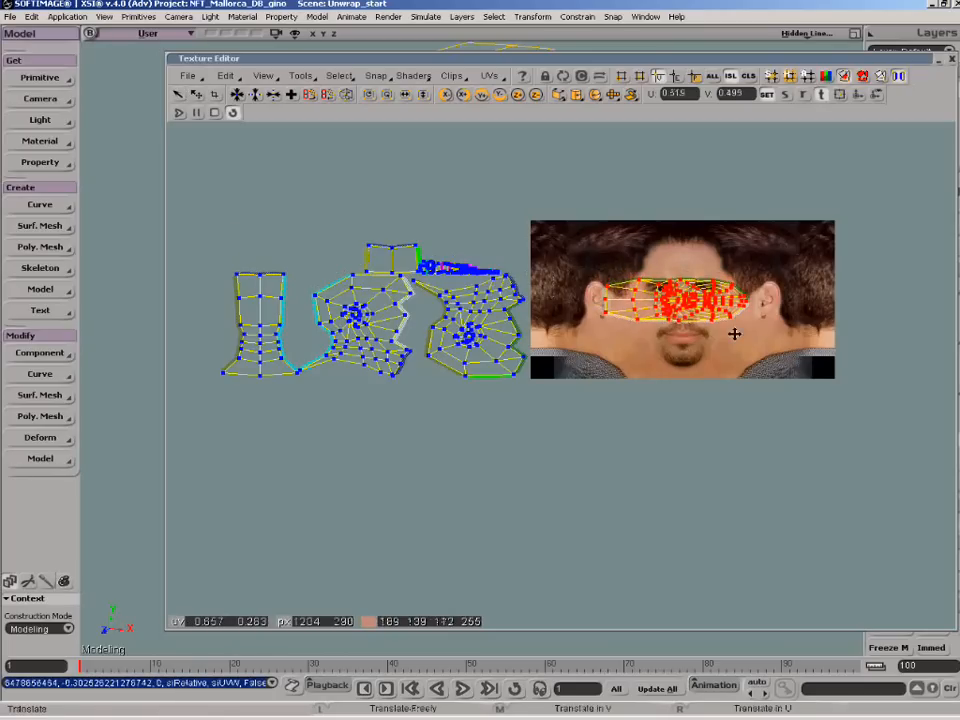
Rotate the face UV island upright and place it over the face in the photo.
key("c")
key("f")
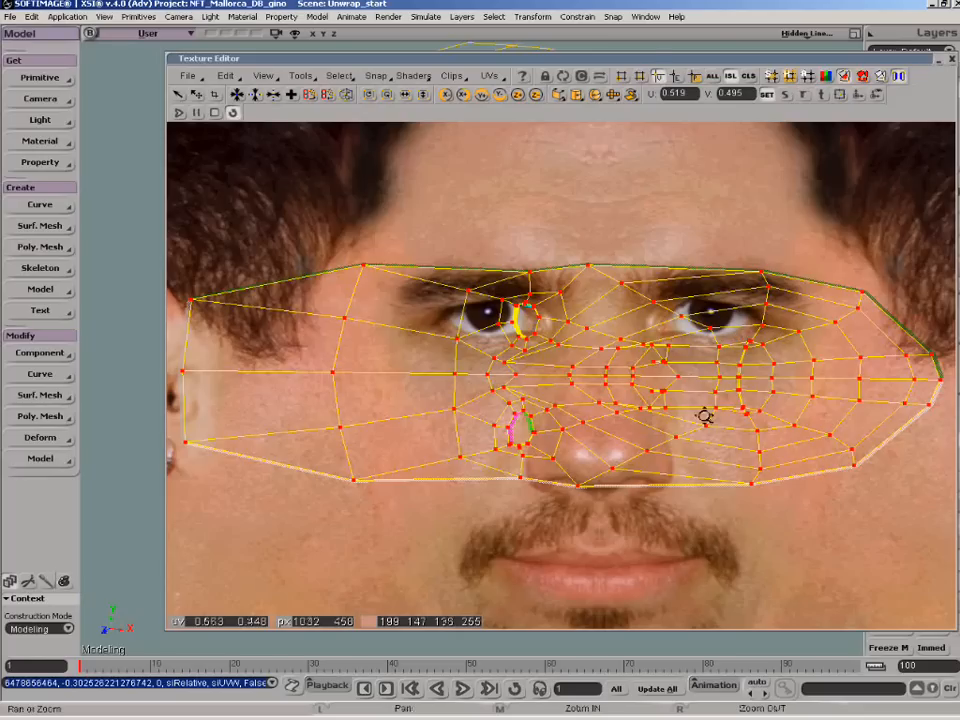
key("a")
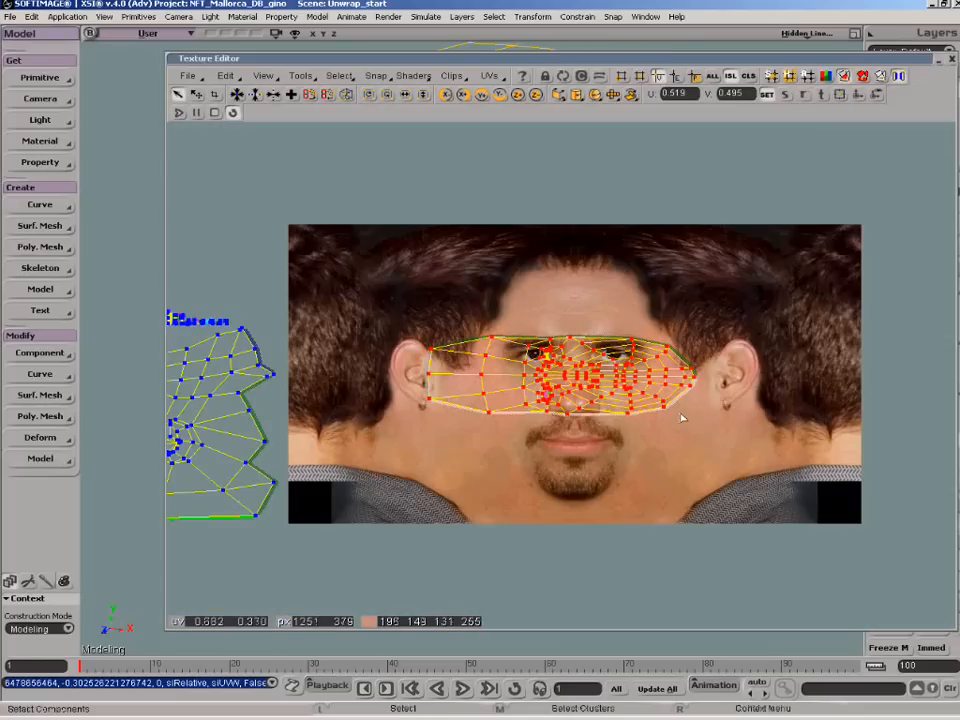
left_click_drag(682, 418, 591, 347)
Scale the face UV island vertically and nudge it so its eyes and chin line up with the photo.
key("x")
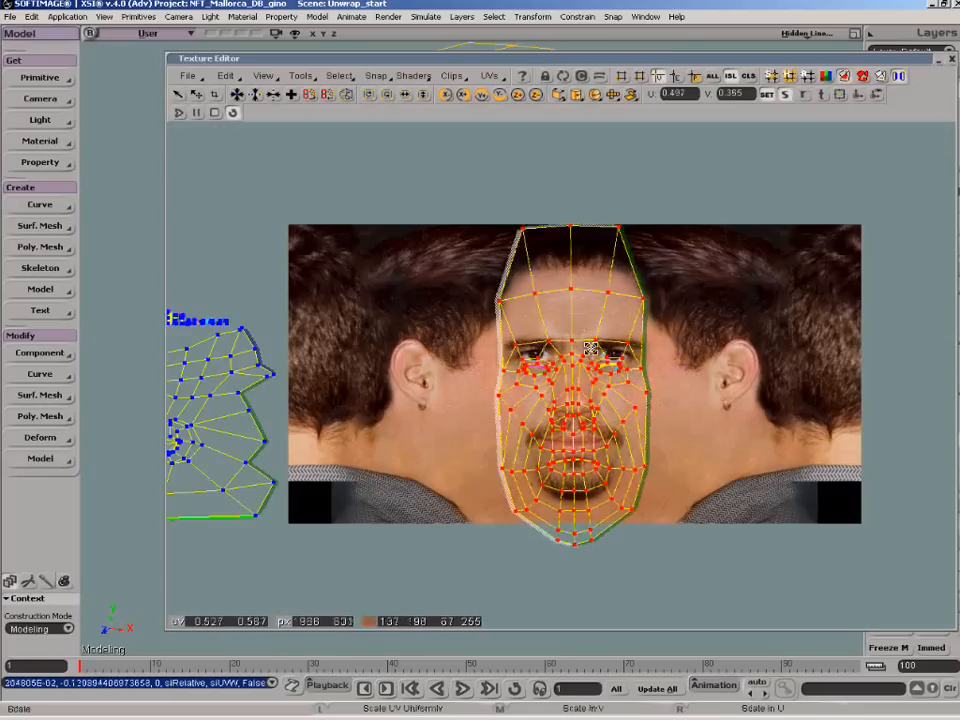
middle_click_drag(591, 347, 590, 356)
key("v")
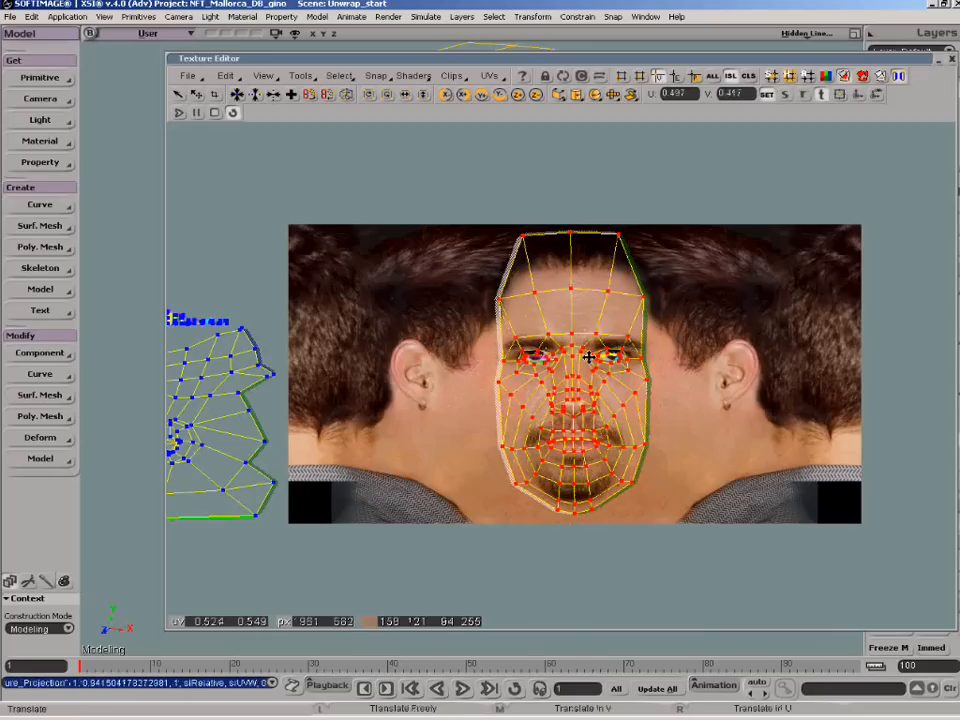
key("space")
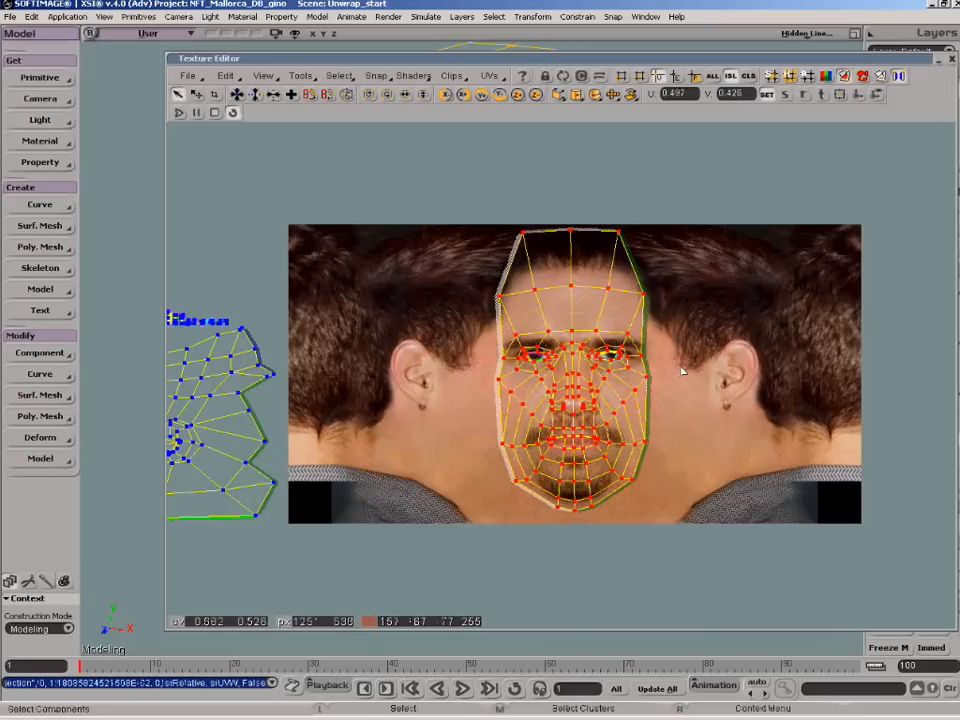
Select the side-of-head UV island nearest the photo, move it toward the side profile, and rotate it upright.
left_click(454, 454)
key("z")
right_click_drag(454, 454, 340, 449)
left_click_drag(340, 449, 750, 401)
middle_click(354, 448)
key("v")
key("r")
left_click_drag(738, 451, 804, 409)
key("v")
left_click_drag(746, 381, 432, 433)
Move the upright side-of-head island over the ear in the photo, beside the face island.
key("z")
middle_click(657, 345)
middle_click(650, 350)
key("v")
left_click_drag(575, 410, 710, 454)
key("z")
left_click_drag(710, 454, 750, 406)
right_click_drag(750, 406, 731, 374)
Scale the side-of-head island vertically and shift it horizontally so its ear points sit over the photo's ear.
key("x")
mouse_move(731, 374)
middle_mouse_down()
mouse_move(739, 331)
mouse_move(718, 370)
middle_mouse_up()
key("v")
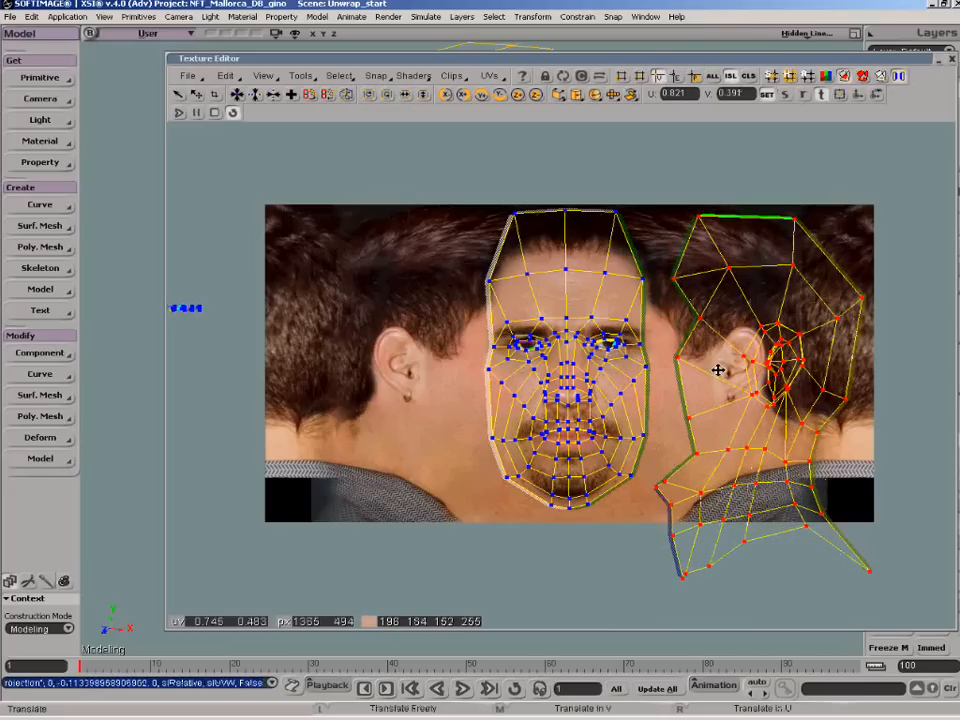
key("x")
key("v")
right_click_drag(718, 370, 701, 374)
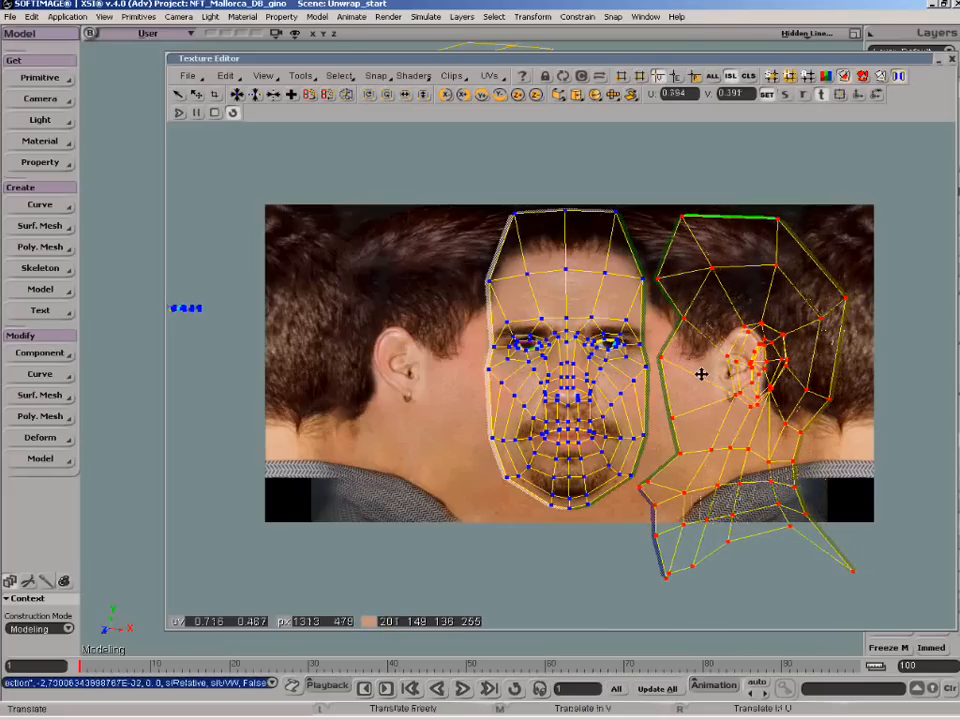
Island-heal the side-of-head island to the face island along their shared edge.
key("space")
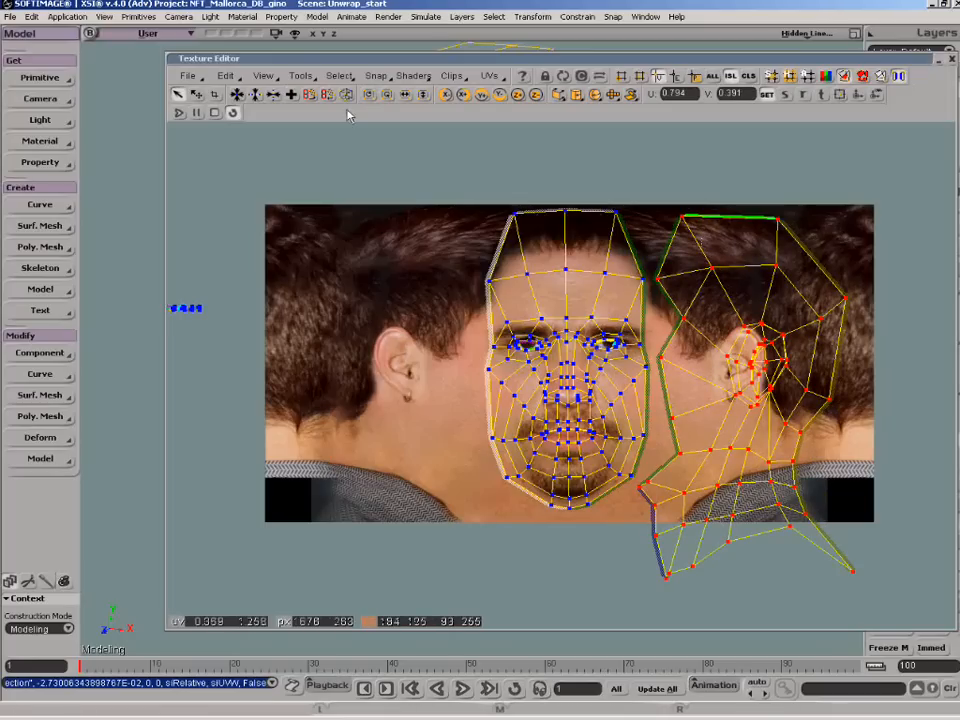
left_click(309, 95)
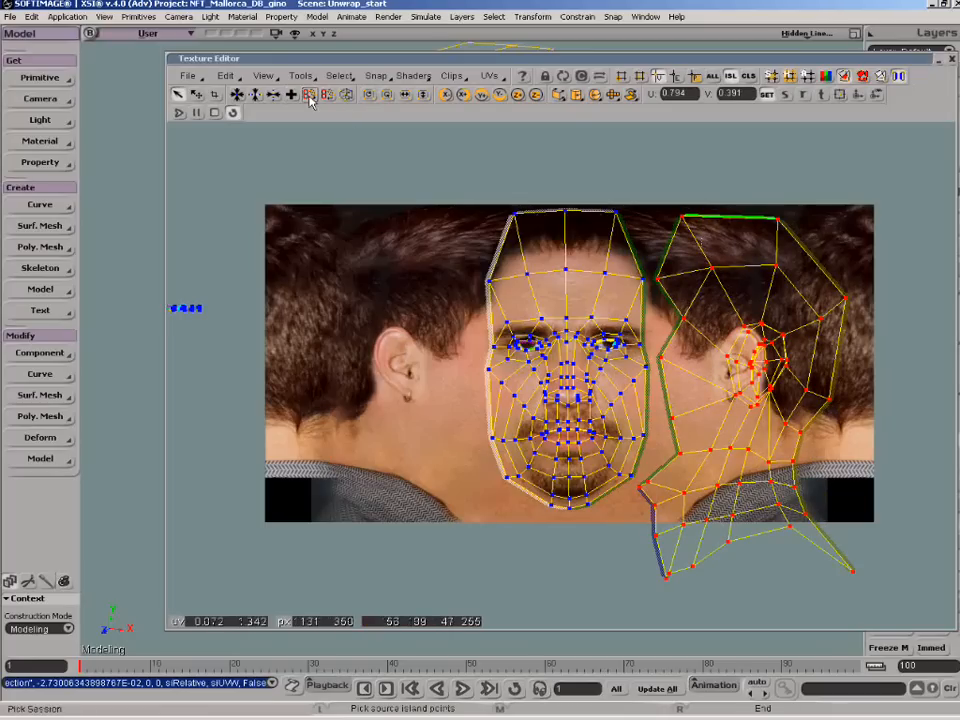
left_click(611, 307)
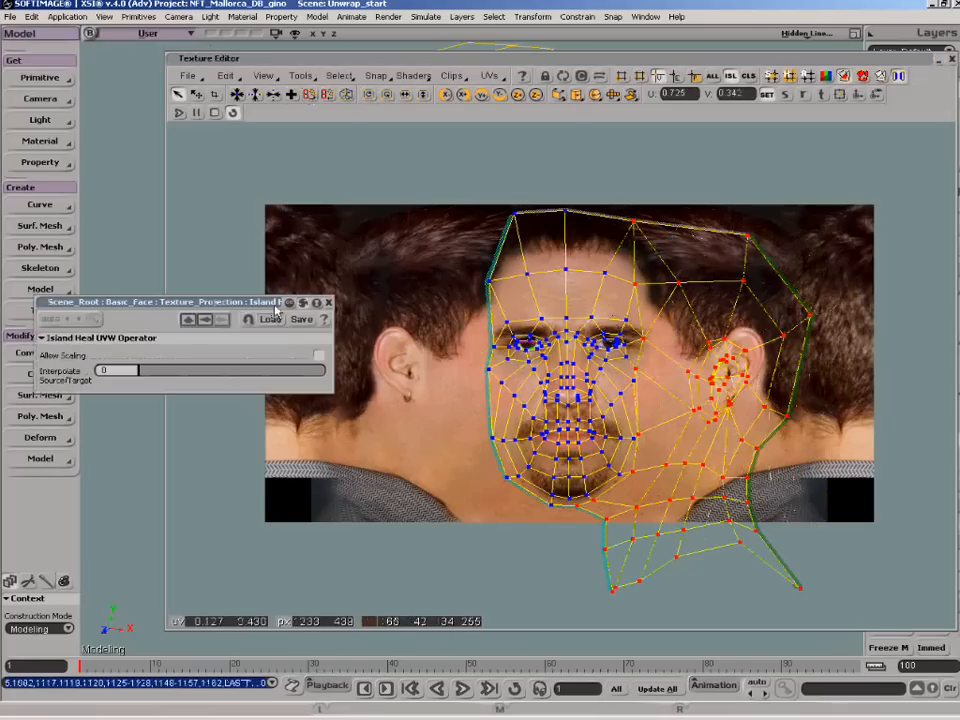
Uncover the textured head in the viewport and relax the joined face and side island with Anchor Boundary enabled.
left_click_drag(671, 62, 640, 328)
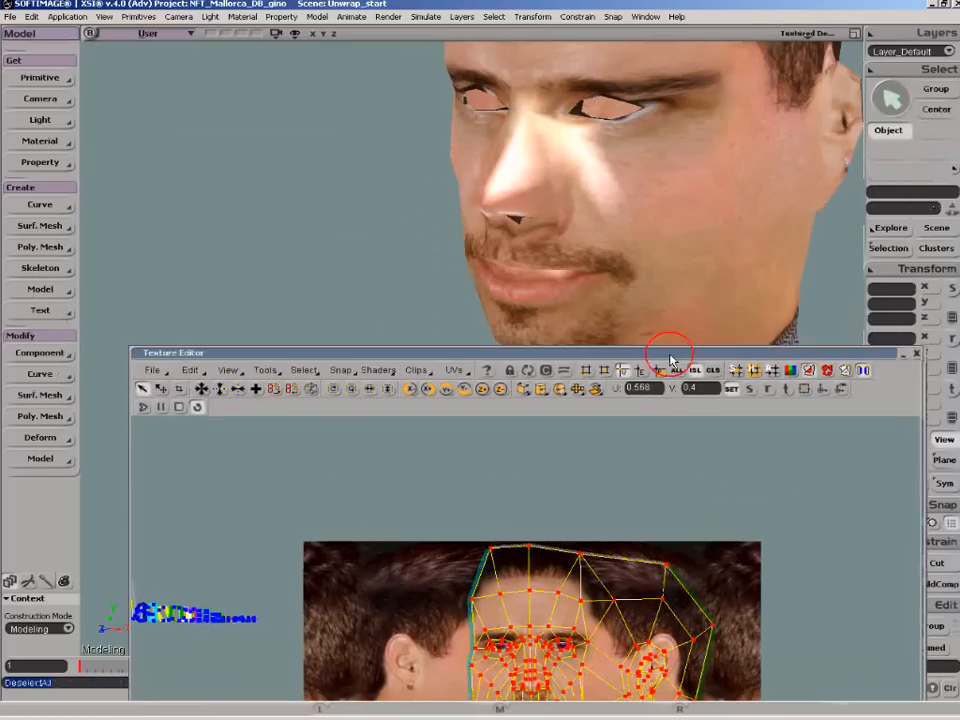
left_click_drag(671, 354, 632, 311)
key("z")
left_click_drag(577, 566, 587, 466)
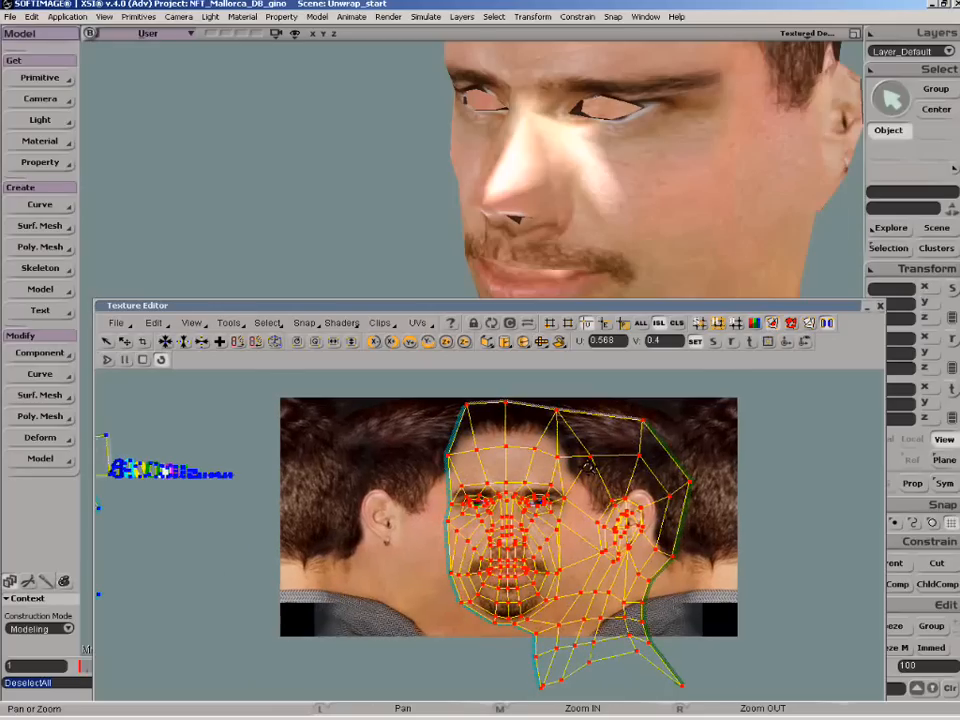
left_click(233, 325)
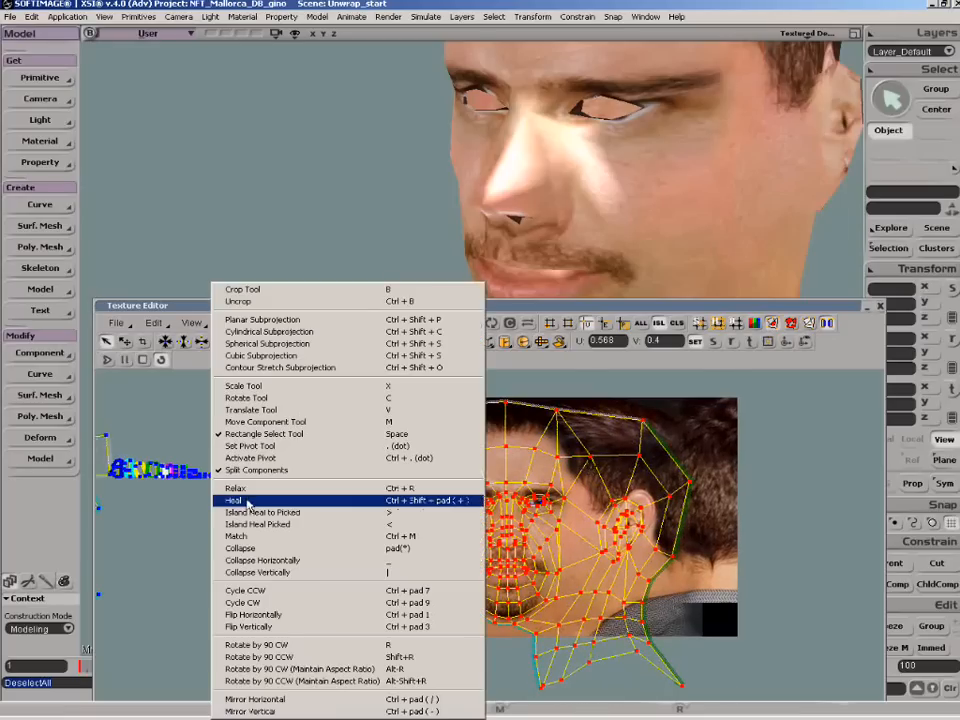
left_click(249, 490)
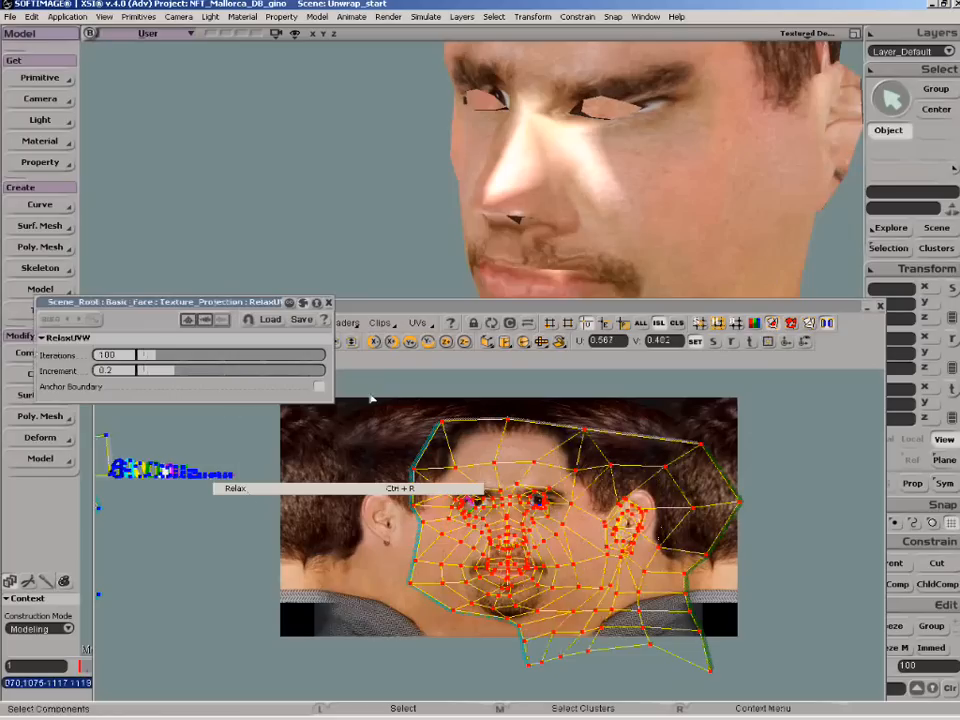
left_click(320, 388)
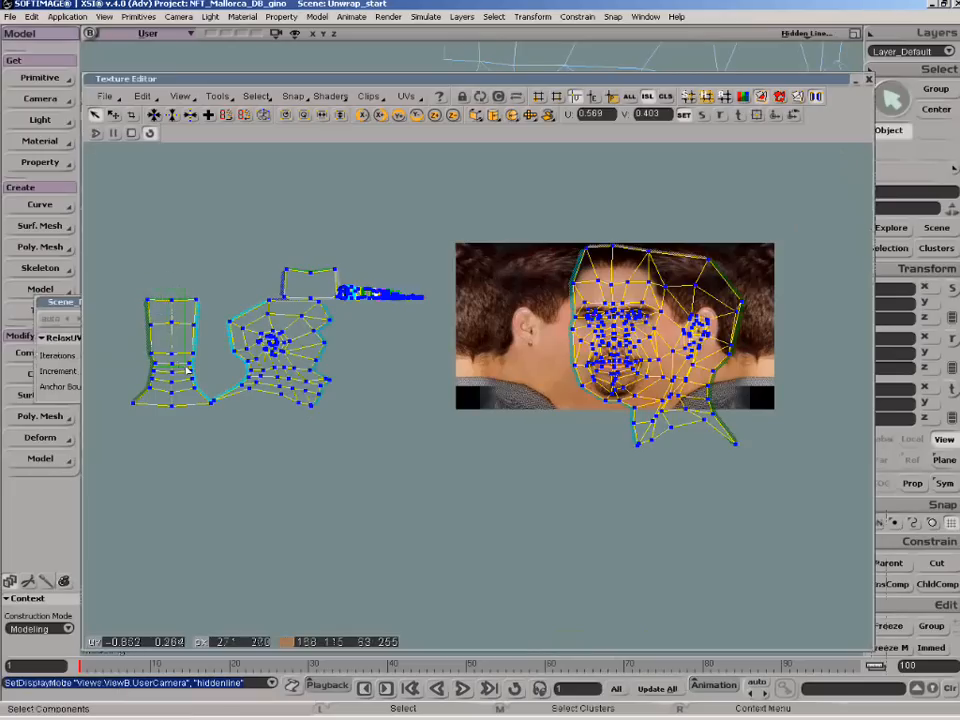
Move the back-of-head UV island to the photo's edge beside the joined island and stretch it vertically to matching height.
left_click(905, 173)
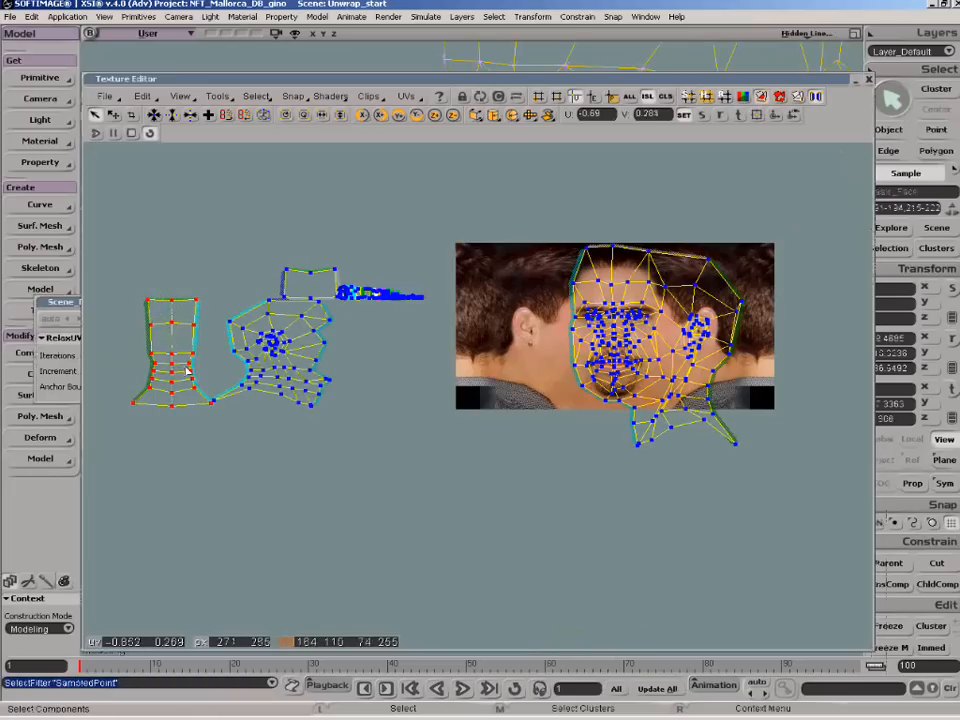
key("v")
left_click_drag(184, 373, 791, 365)
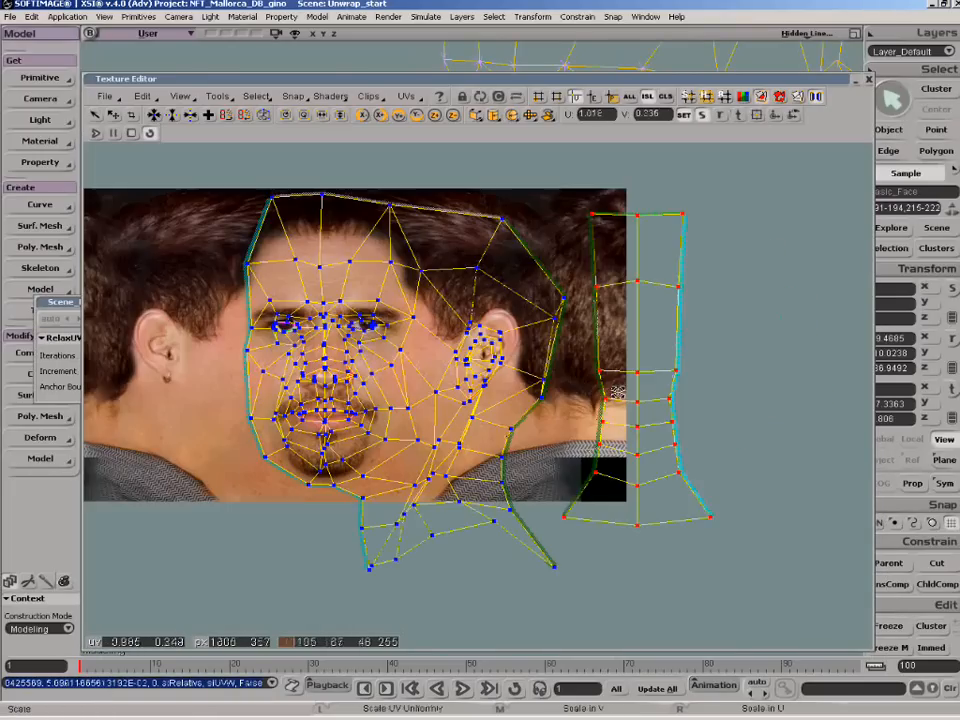
mouse_move(619, 396)
middle_mouse_down()
mouse_move(619, 378)
mouse_move(619, 416)
middle_mouse_up()
key("v")
left_click(664, 214)
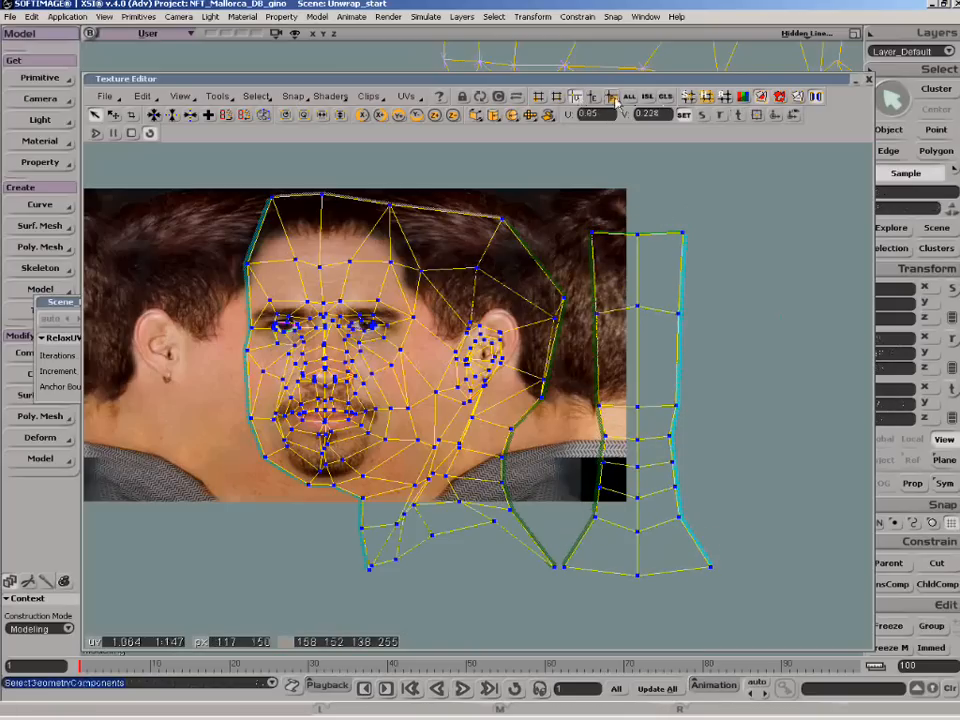
Select the back-of-head island's edge points facing the joined island and collapse them horizontally into a straight vertical line.
key("ctrl+z")
left_click_drag(577, 218, 575, 575)
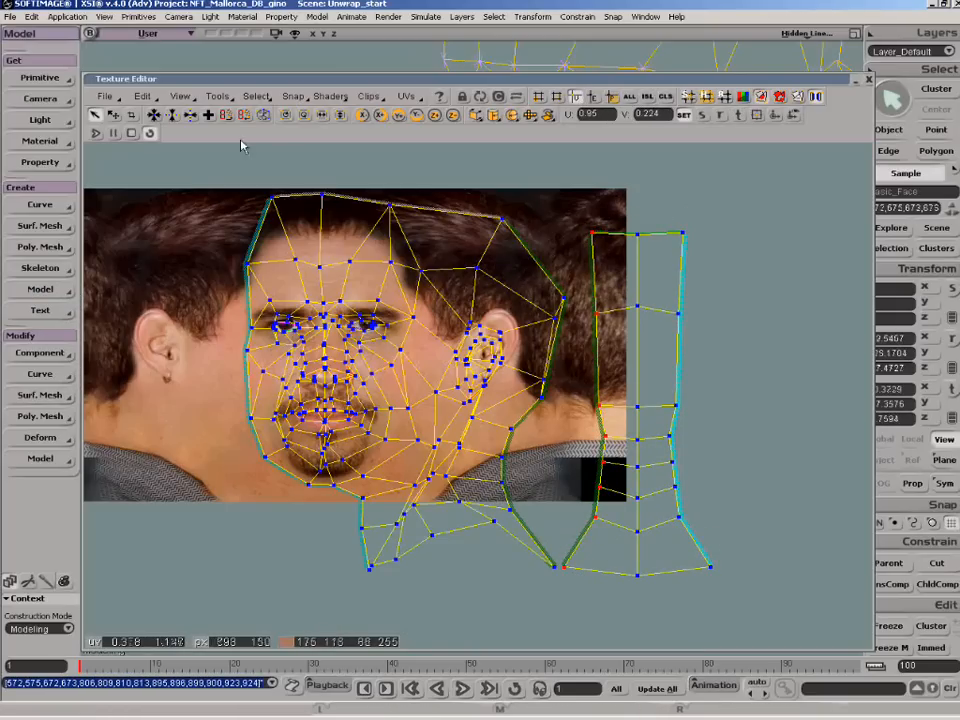
left_click(192, 117)
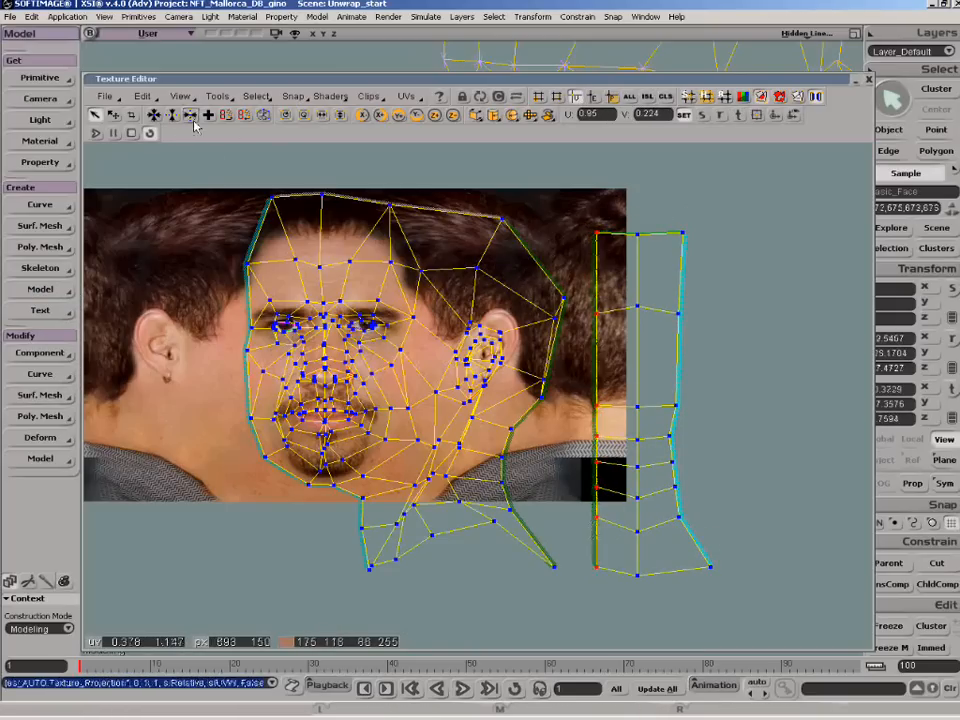
Collapse the joined island's rear boundary points into a vertical line and move them outward toward the back-of-head island.
left_click(502, 218)
key("ctrl+z")
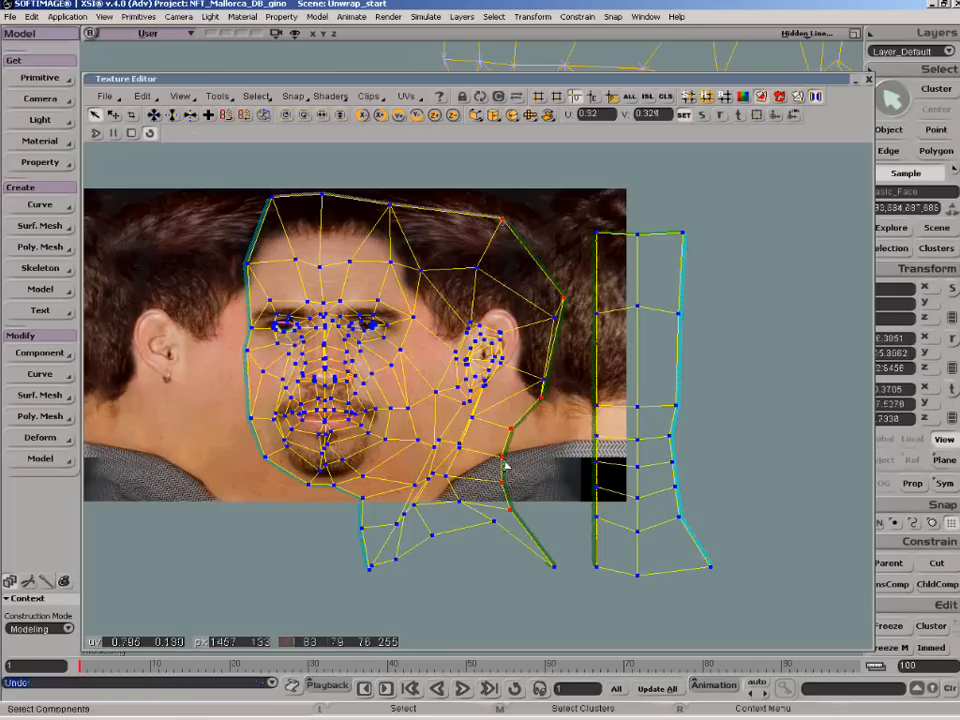
left_click(553, 569, "shift")
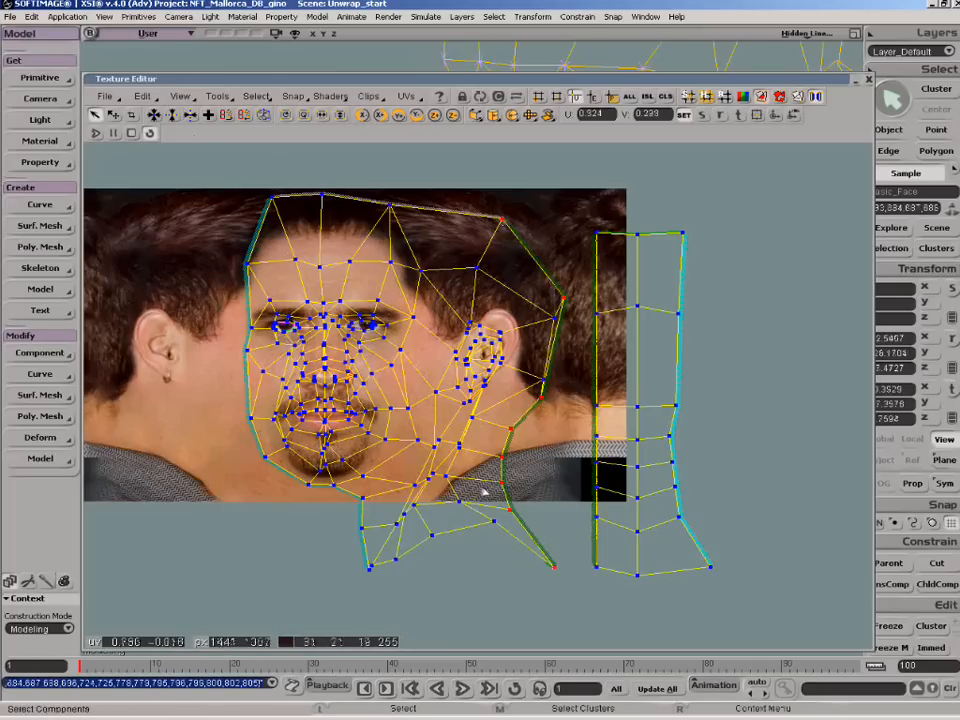
left_click(187, 120)
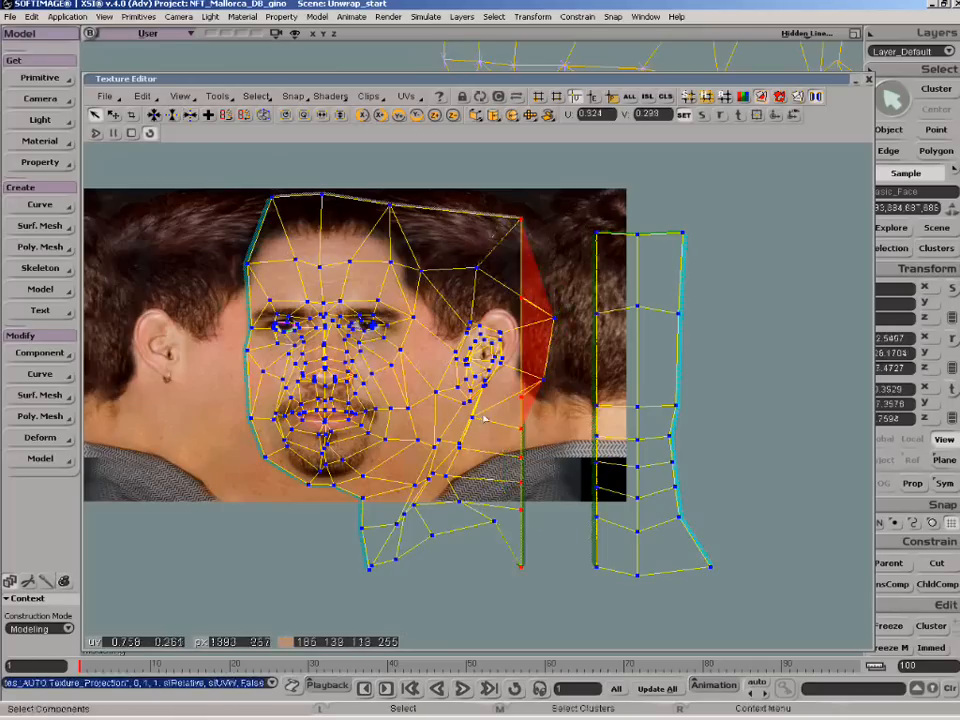
key("v")
left_click_drag(521, 456, 566, 456)
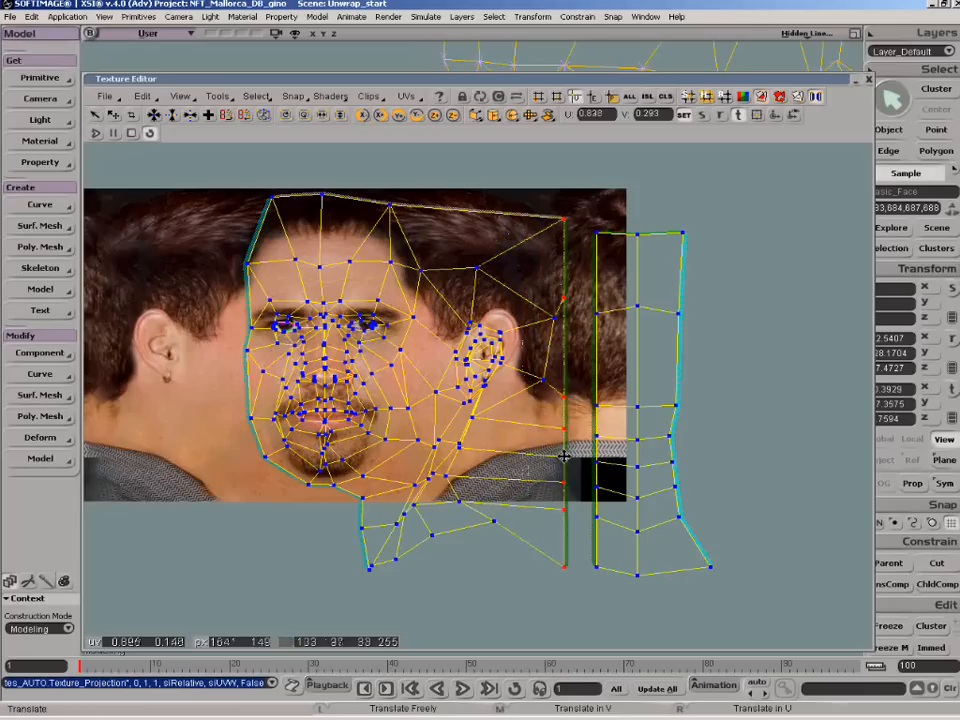
Scale and centre the back-of-head island on the photo's side edge, and island-heal it to the joined head island.
left_click_drag(590, 216, 729, 597)
key("x")
middle_click_drag(649, 543, 634, 523)
key("v")
key("space")
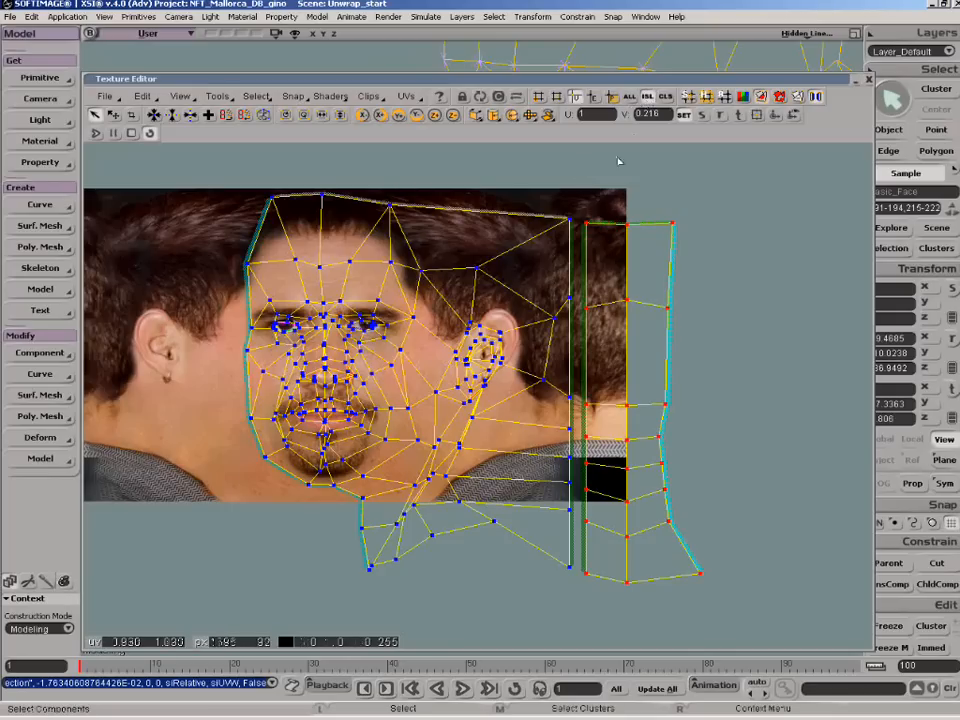
left_click(226, 116)
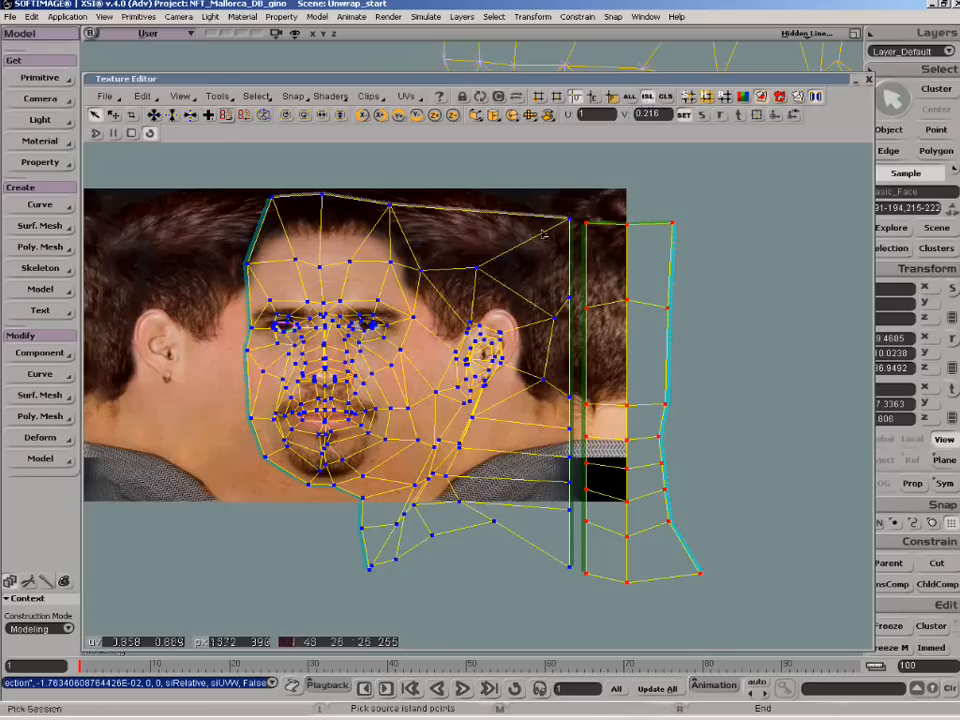
left_click(578, 443)
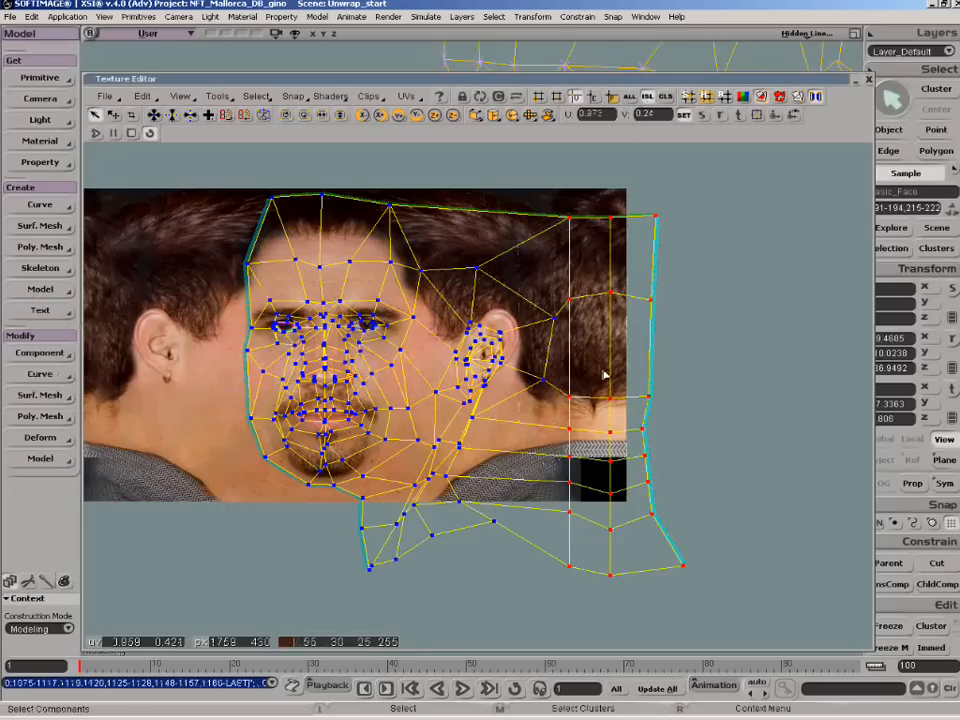
Move the remaining side-of-head island onto the photo's other profile and scale it to fit beside the face.
key("z")
right_click_drag(696, 431, 490, 440)
left_click_drag(490, 440, 692, 423)
left_click_drag(268, 347, 491, 400)
key("v")
key("z")
middle_click_drag(491, 400, 495, 402)
left_click_drag(495, 402, 352, 478)
key("x")
right_click_drag(297, 469, 313, 469)
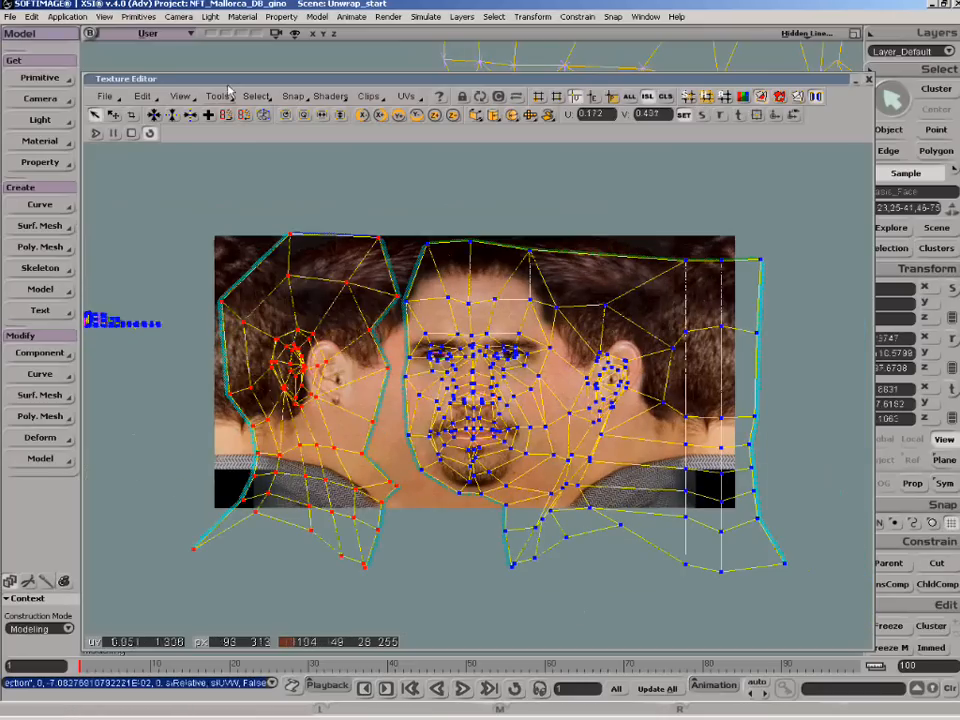
Try to island-heal the second side-of-head island to the joined head island.
left_click(226, 115)
left_click(694, 378)
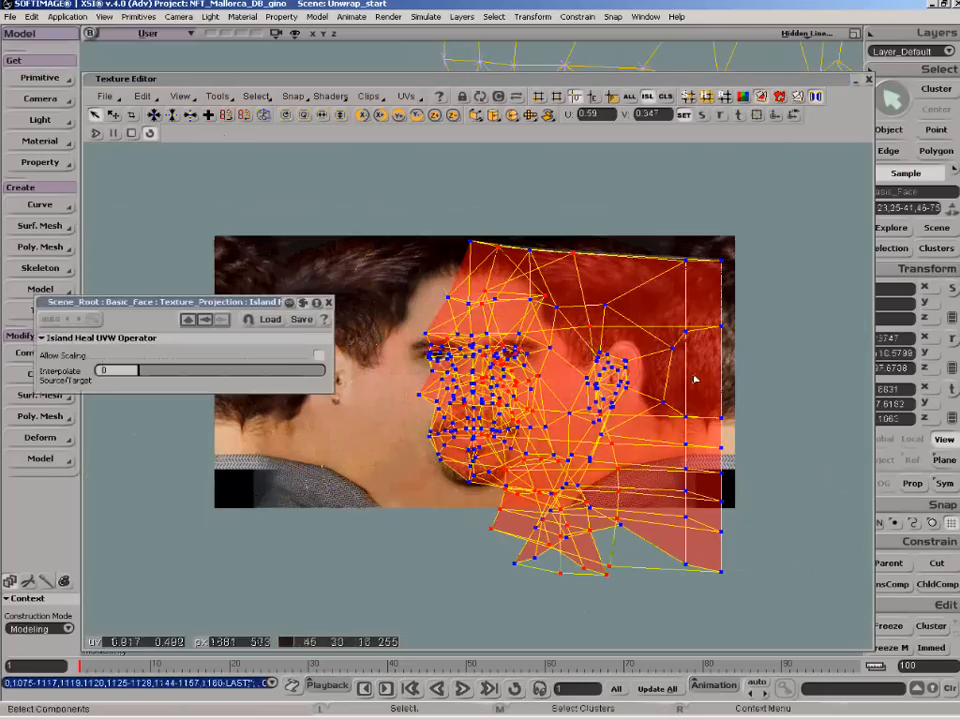
left_click(329, 302)
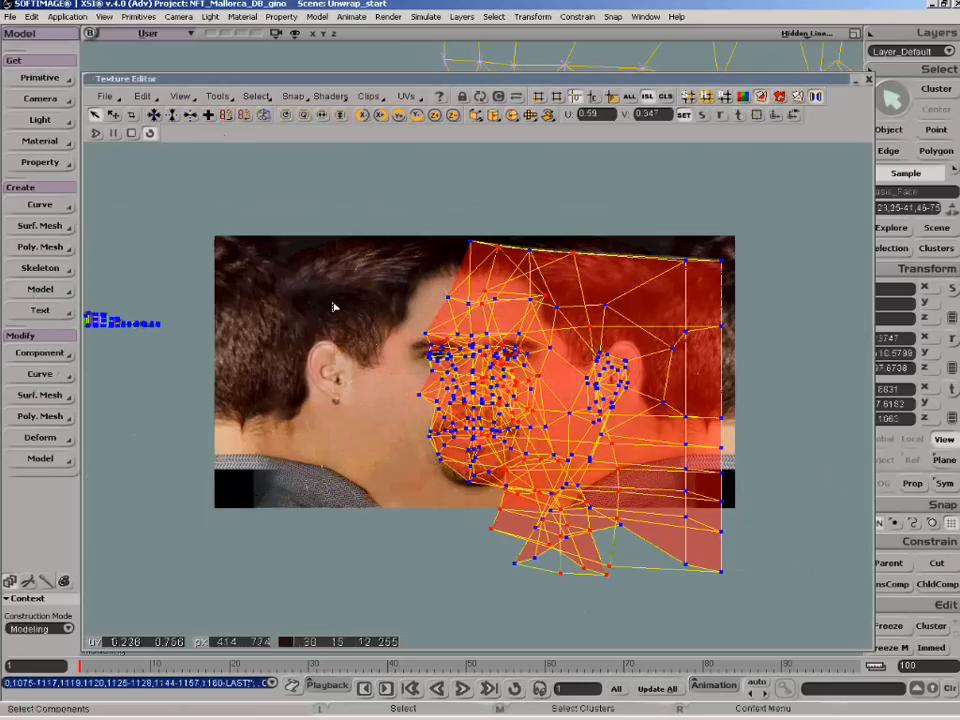
key("ctrl+z")
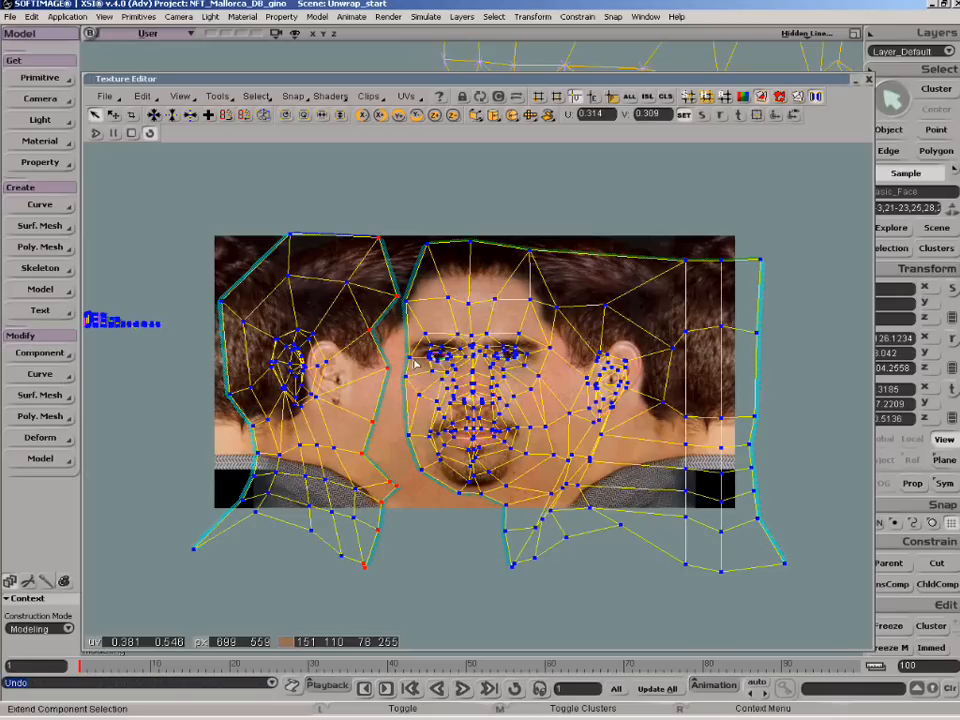
Select the second side island's front boundary points together with the face points and heal them into one island.
left_click_drag(397, 231, 521, 592)
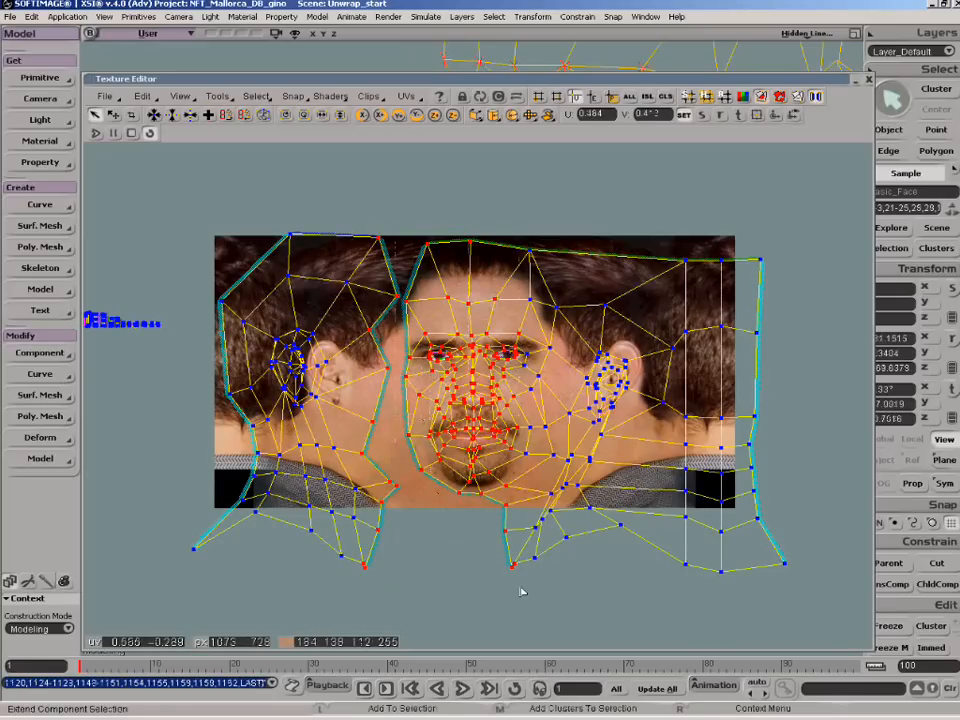
left_click(208, 117)
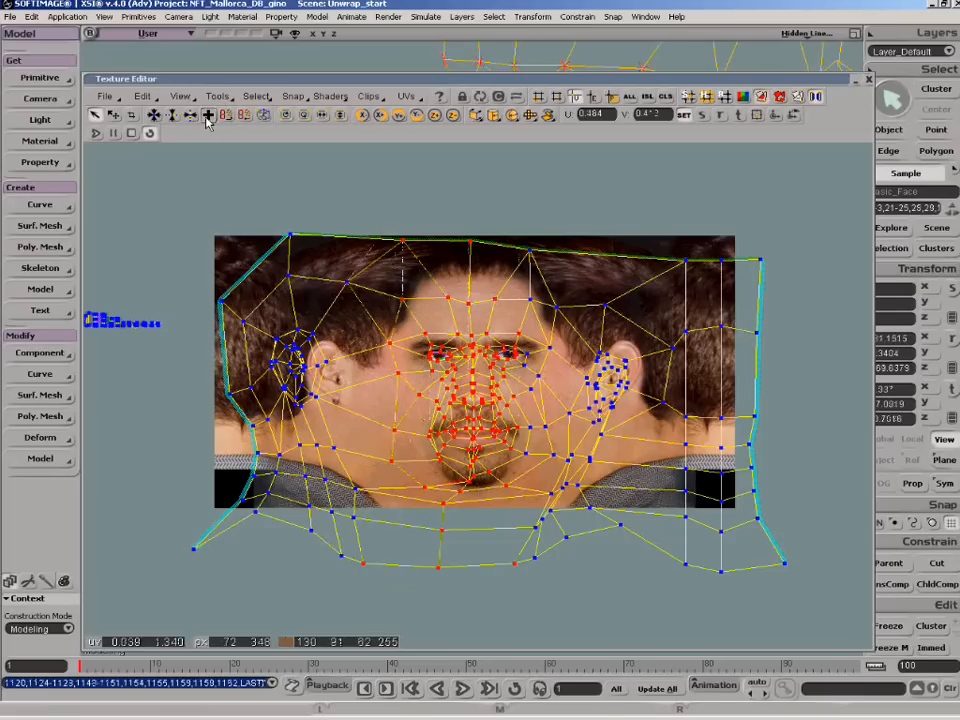
left_click(600, 556)
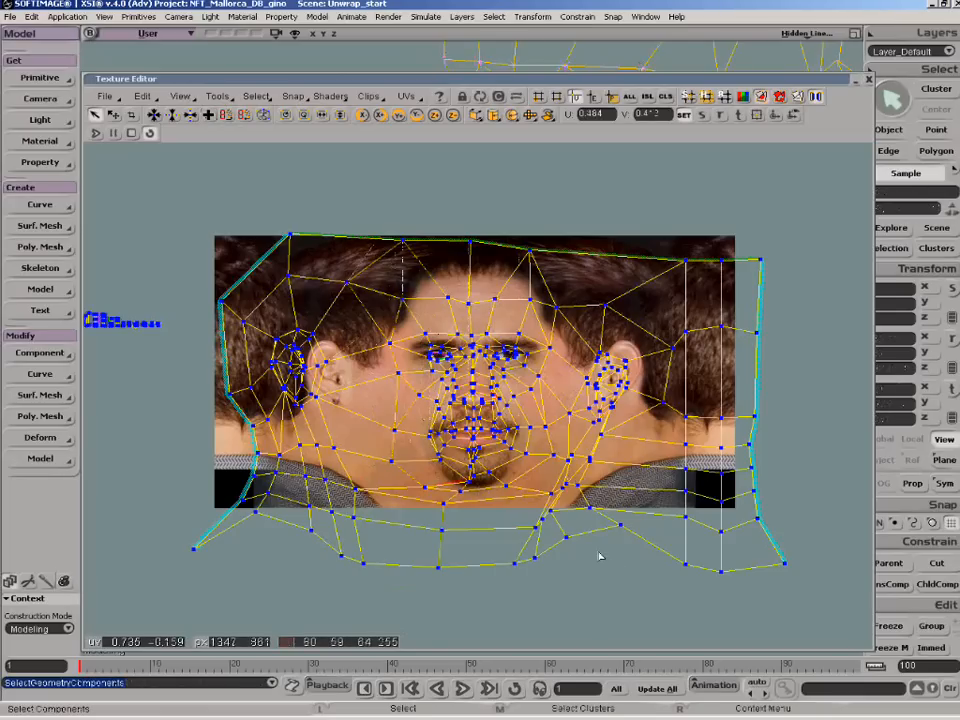
key("z")
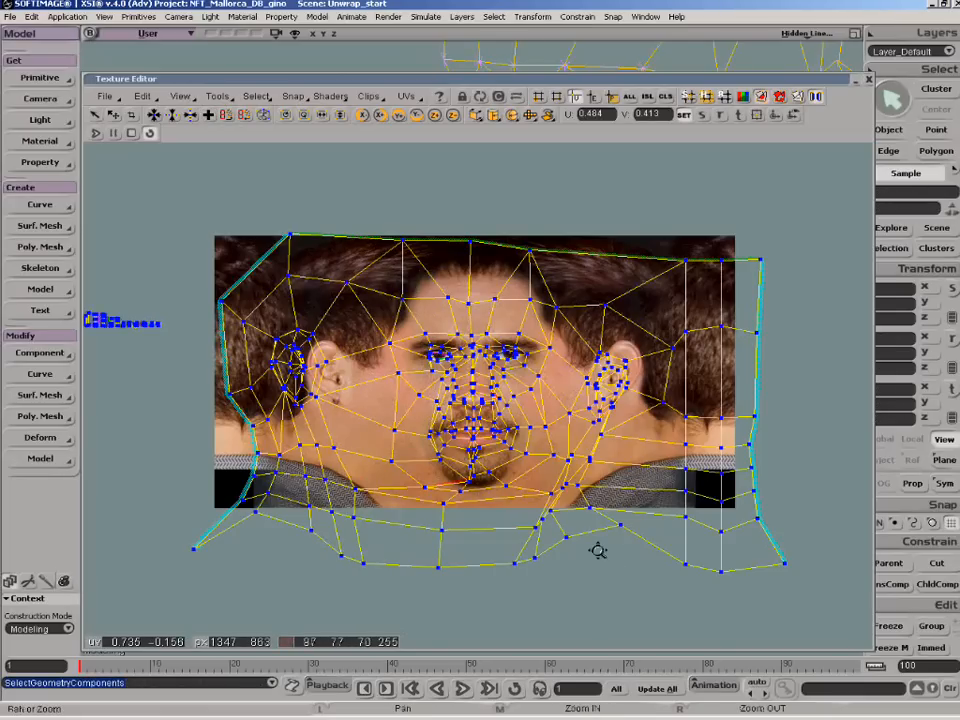
Select all points of the joined head island and relax them with Anchor Boundary enabled.
right_click(597, 551)
left_click_drag(596, 551, 636, 546)
left_click_drag(316, 271, 741, 557)
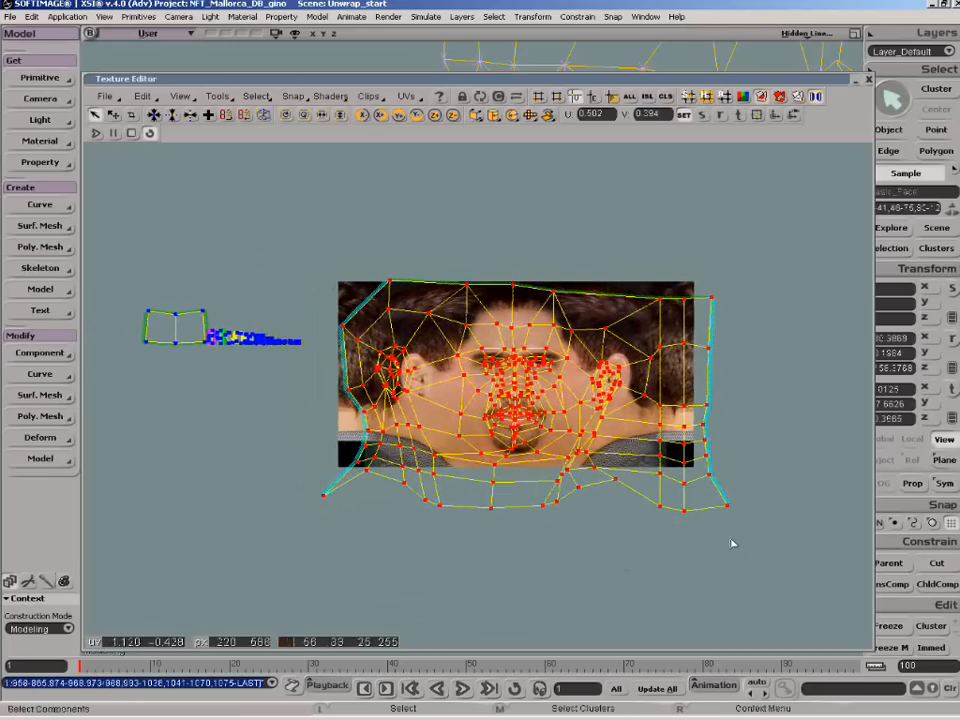
left_click(217, 96)
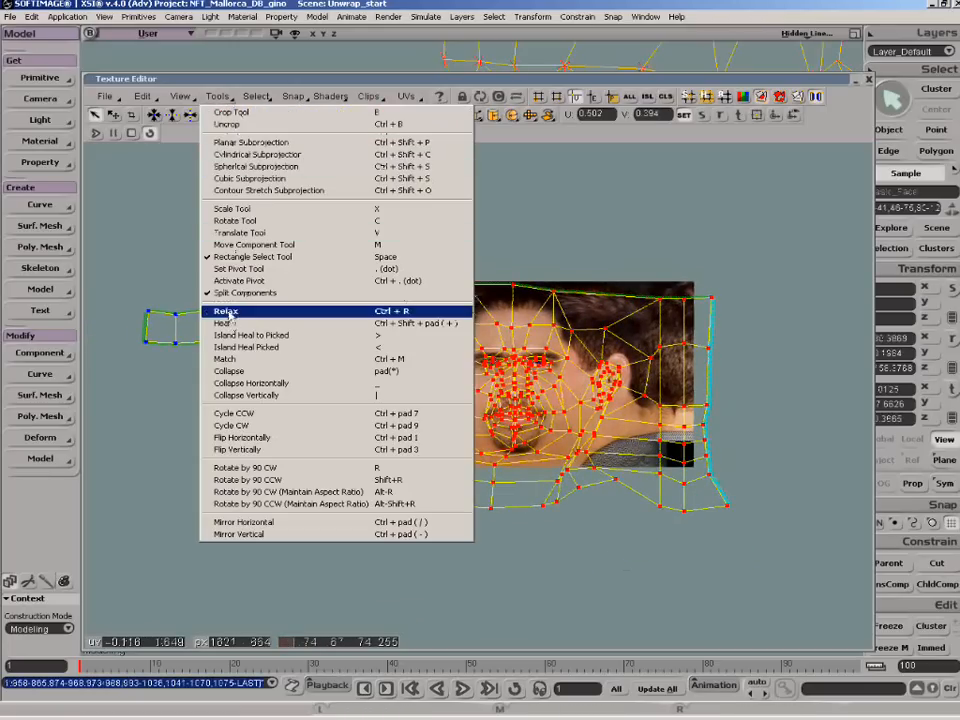
left_click(226, 312)
left_click(320, 387)
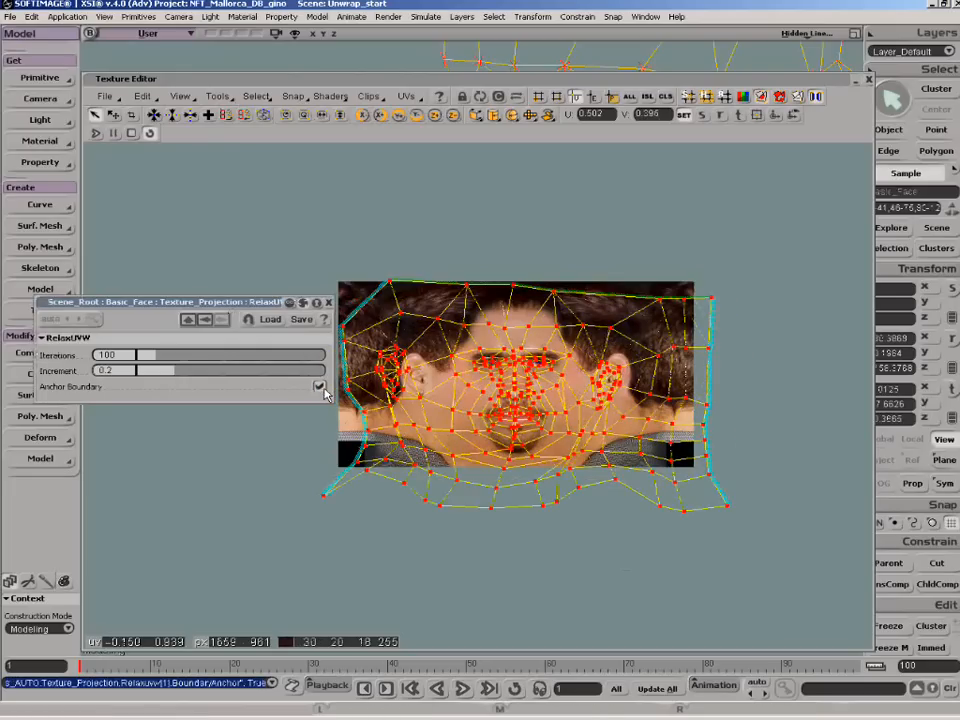
left_click(328, 302)
Deselect the island and move the overlapping centre-line points on the chin until the mesh around the beard is untangled.
key("z")
middle_click_drag(568, 410, 567, 410)
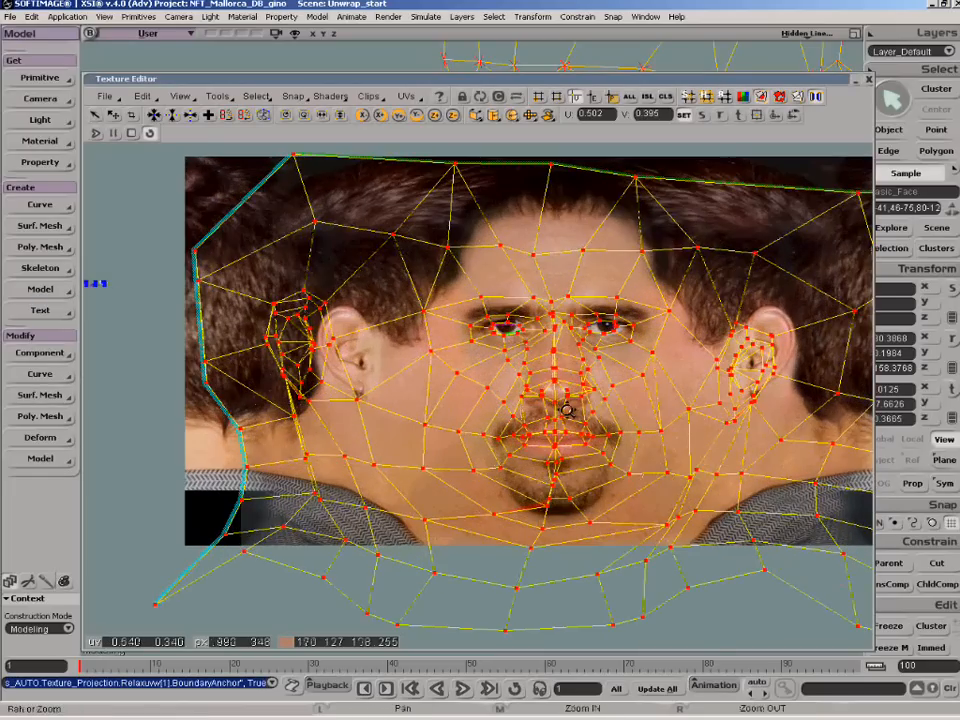
left_click_drag(568, 409, 504, 317)
middle_click_drag(504, 317, 501, 317)
middle_click(482, 264)
left_click_drag(501, 317, 496, 278)
left_click(731, 552)
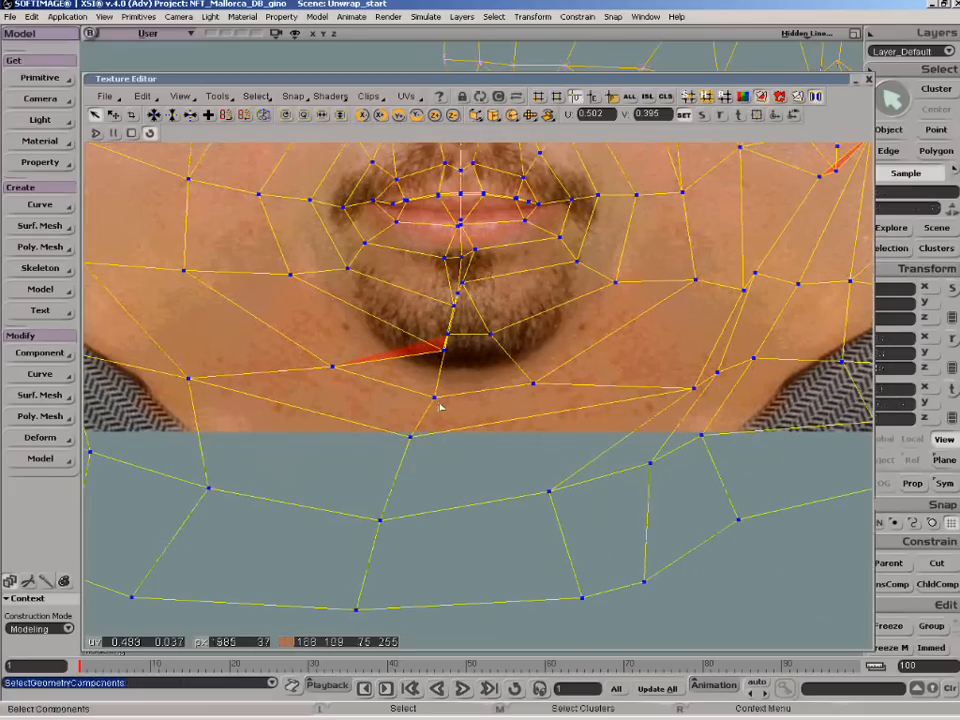
key("z")
middle_click(481, 470)
left_click_drag(455, 428, 487, 450)
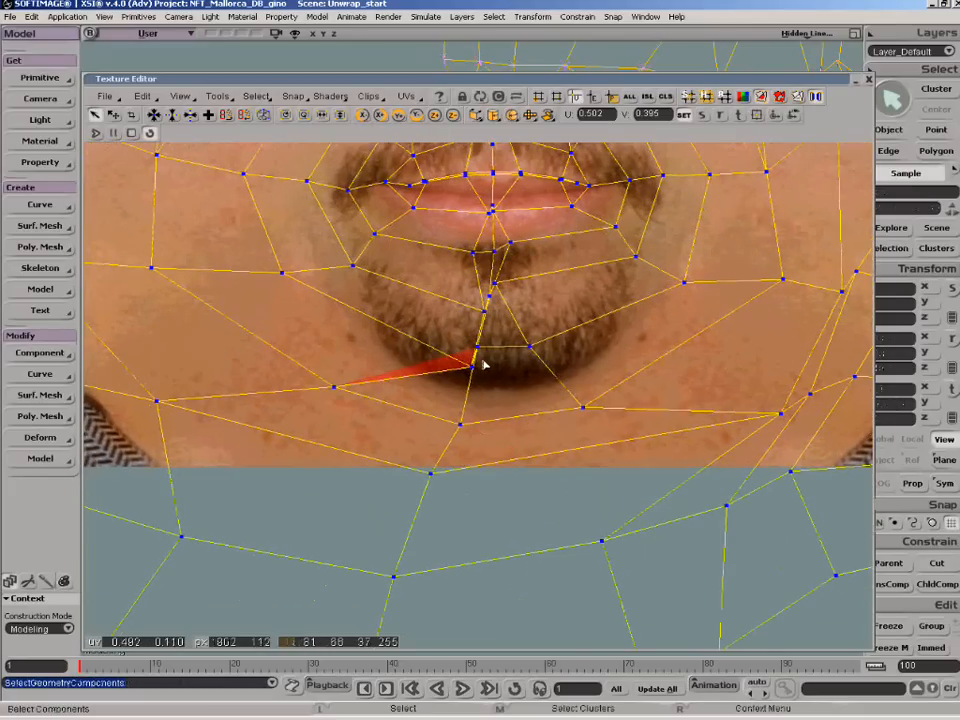
key("v")
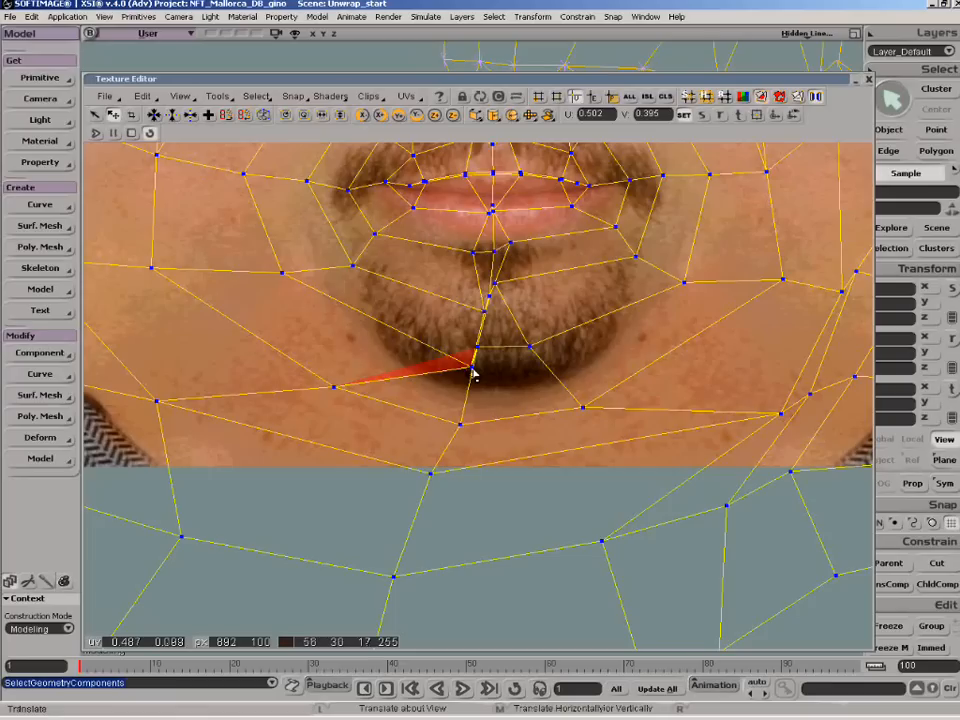
left_click_drag(472, 372, 470, 308)
left_click_drag(498, 286, 512, 305)
left_click_drag(509, 246, 514, 257)
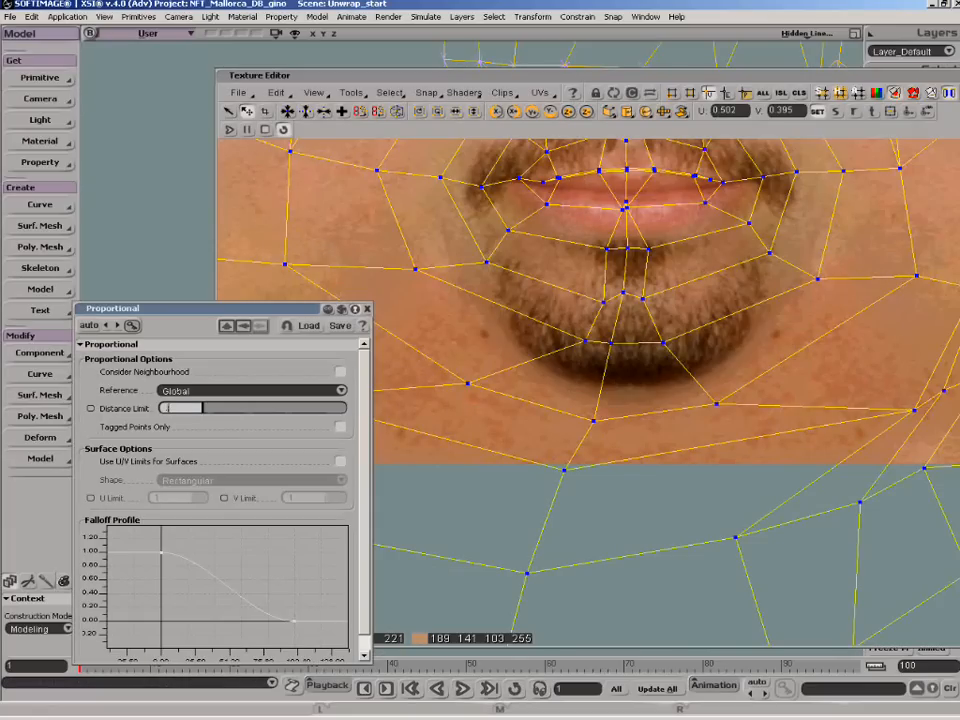
Set the proportional modification distance limit to 0.25 and bring the Texture Editor back over the settings.
type("0.25")
key("Return")
left_click(371, 77)
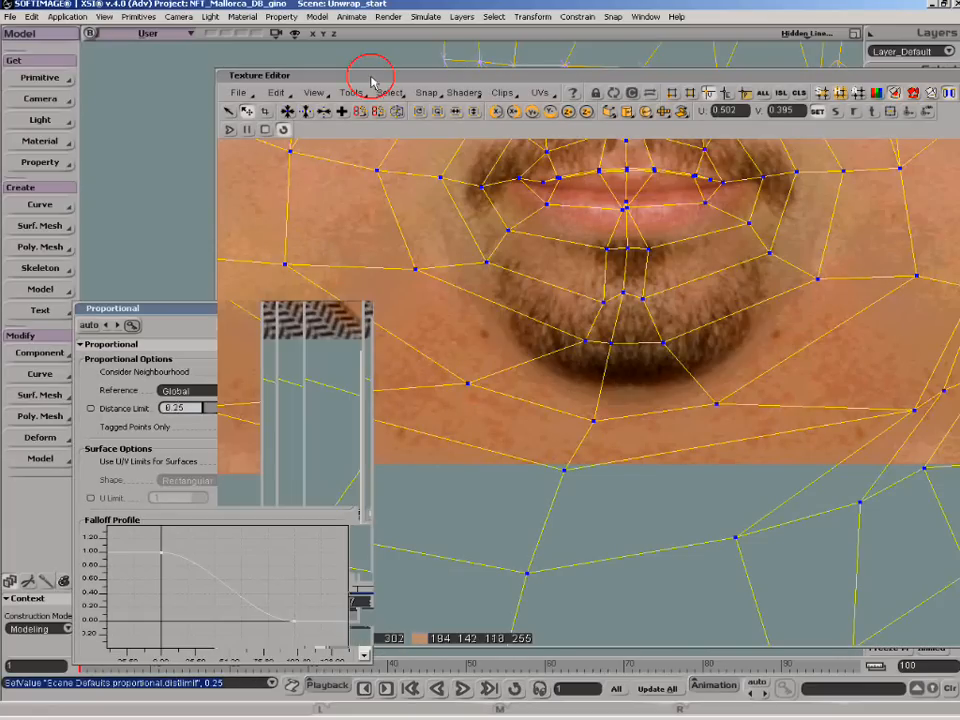
left_click_drag(371, 77, 244, 59)
Proportionally shift the jaw and neck points sideways so the neck's centre line sits under the chin.
key("z")
right_click_drag(492, 405, 471, 404)
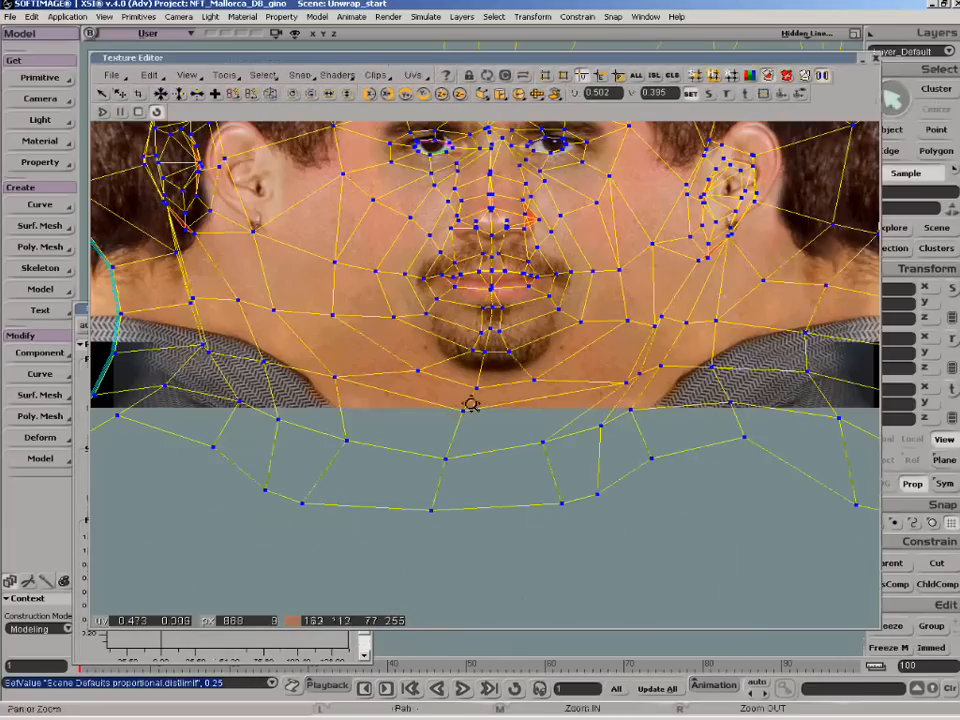
left_click_drag(336, 385, 350, 384)
left_click_drag(600, 398, 610, 397)
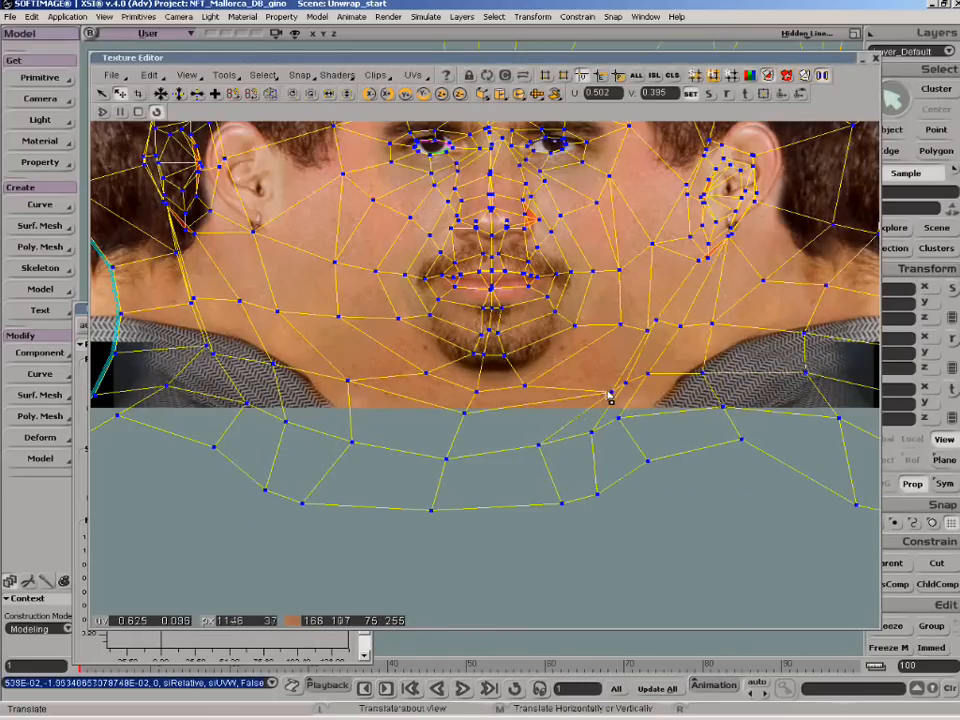
left_click_drag(435, 519, 465, 521)
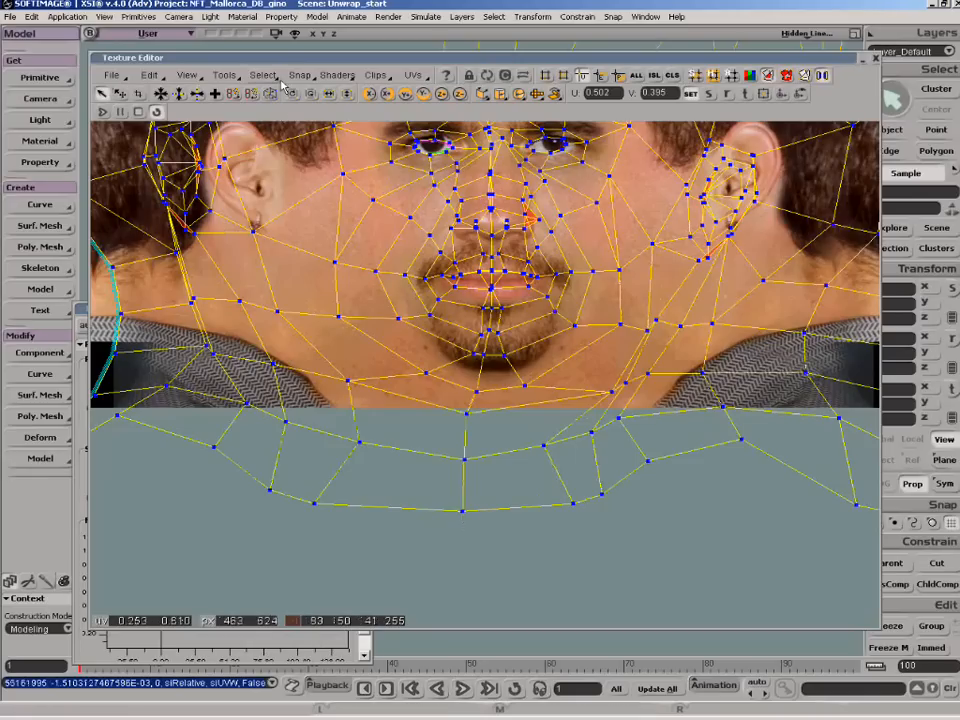
Turn on Show Polynode Bisectors and look closely at the points across the lower chin.
left_click(188, 77)
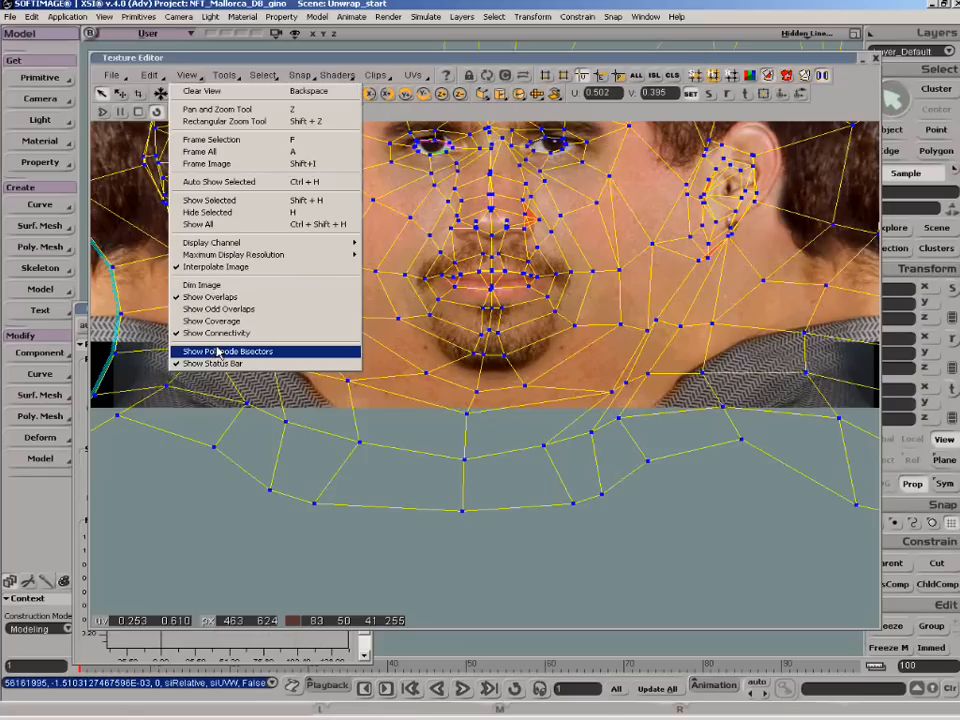
left_click(218, 351)
scroll(424, 287, "up", 5)
left_click(422, 283)
scroll(424, 285, "up", 1)
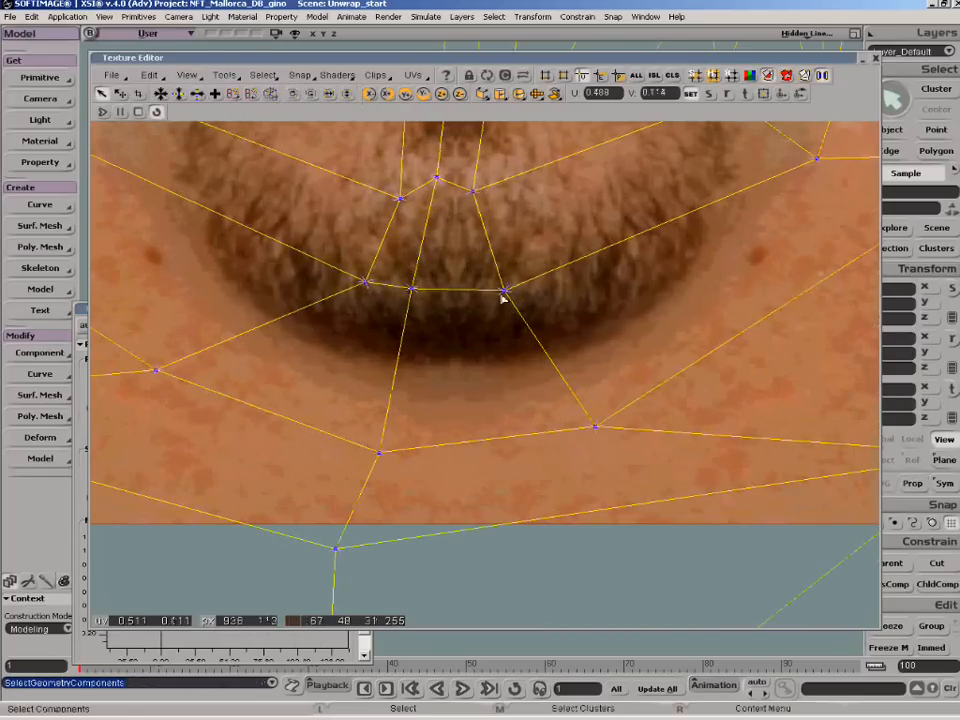
Try to pull a single UV sample away from a lower chin vertex, and undo the move.
left_click(505, 292)
key("v")
left_click_drag(503, 294, 474, 322)
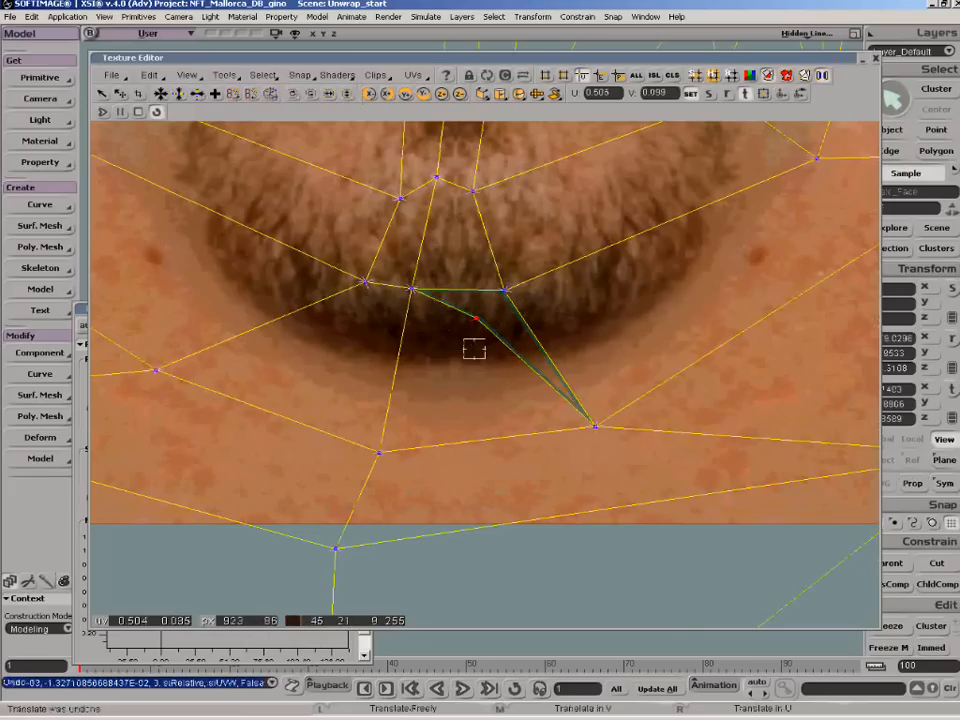
key("ctrl+z")
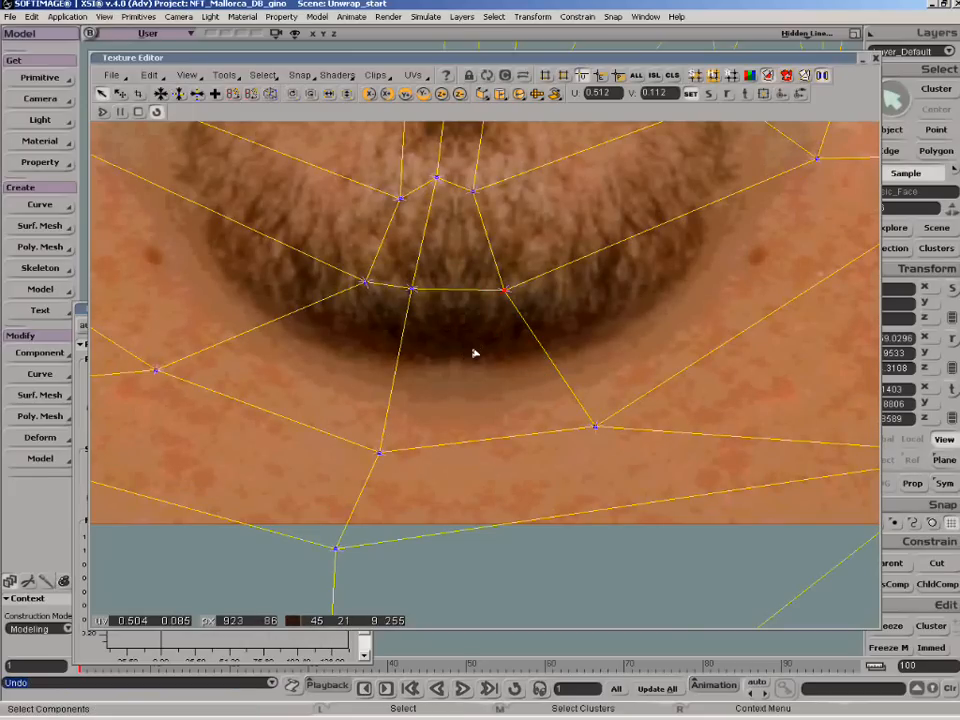
Open the Display preferences and set the maximum length of polynode bisectors to 25 pixels.
left_click(60, 18)
mouse_move(112, 98)
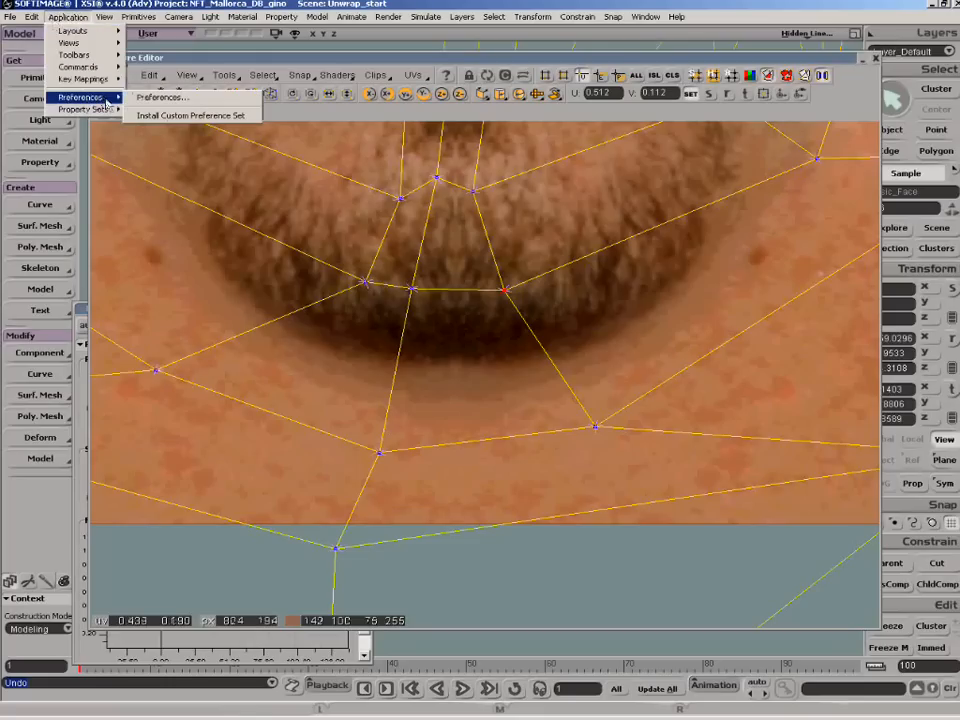
left_click(160, 97)
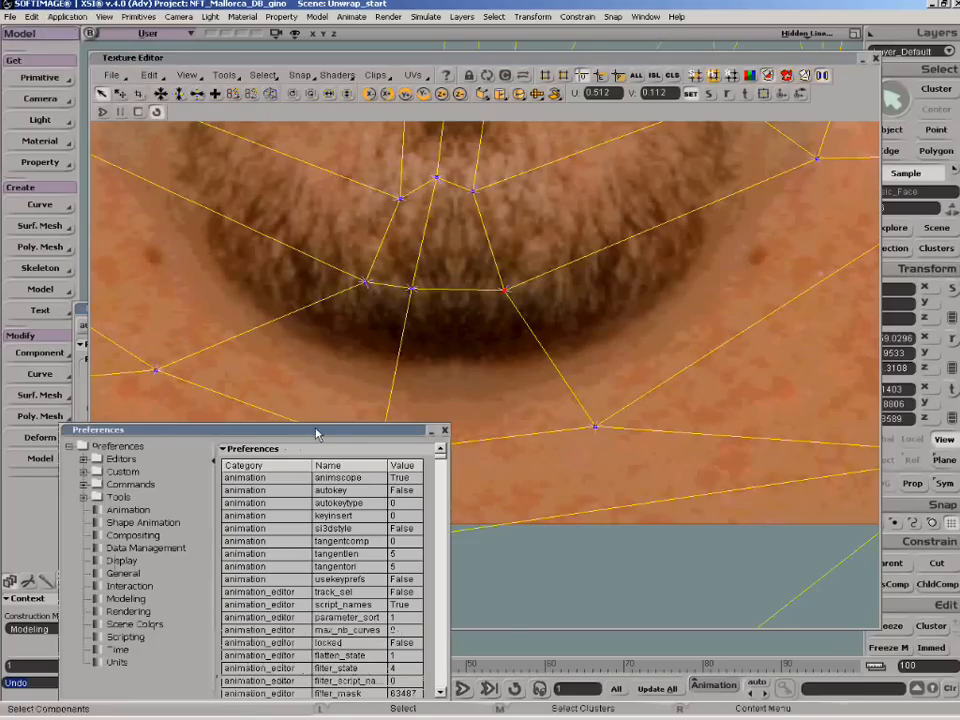
left_click(446, 378)
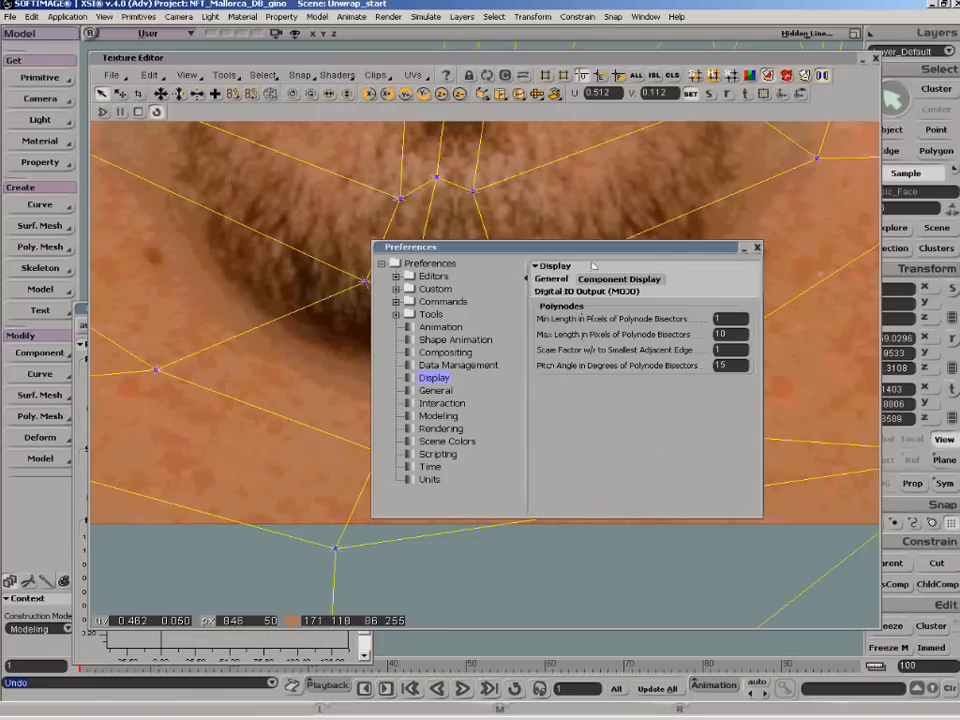
left_click_drag(595, 250, 488, 398)
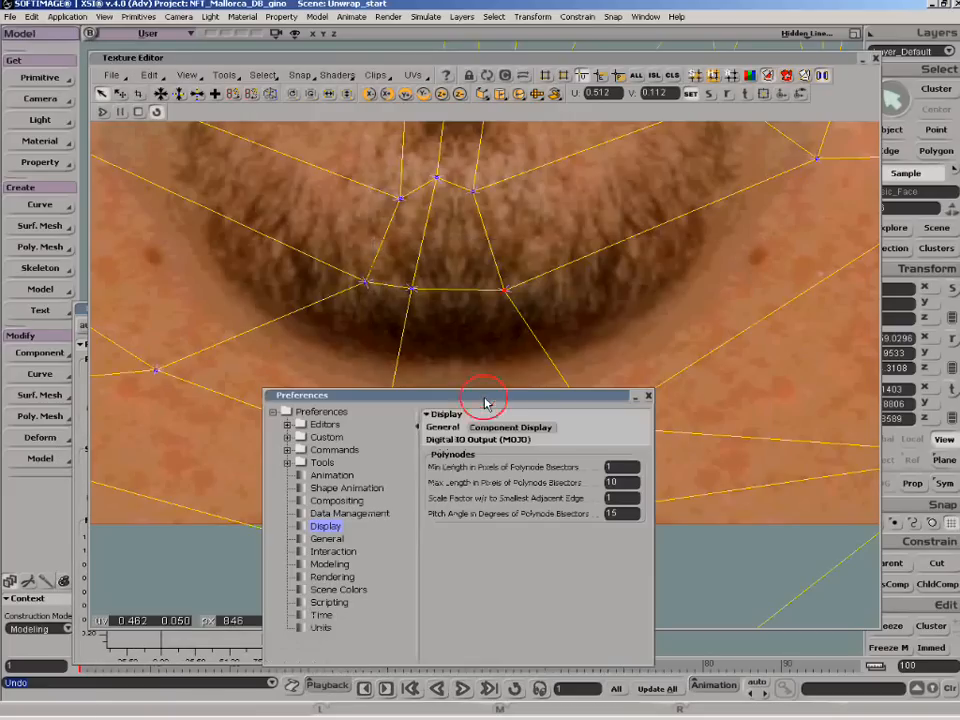
left_click(618, 484)
type("25")
key("Return")
Set the maximum polynode bisector length to 12 pixels and close the preferences.
left_click(619, 485)
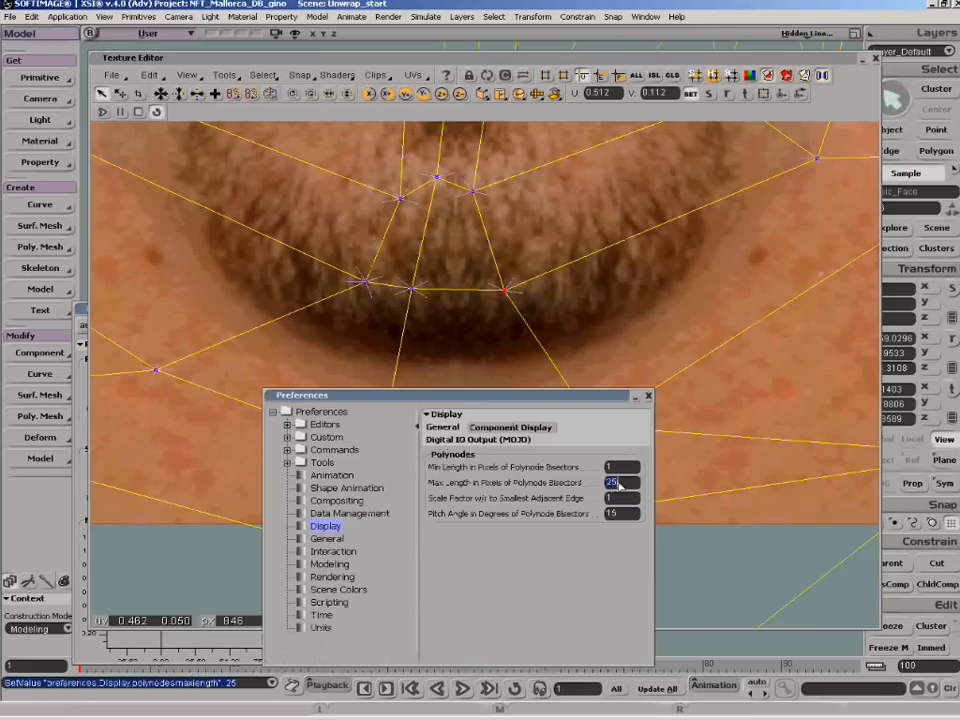
type("12")
key("Return")
left_click(647, 396)
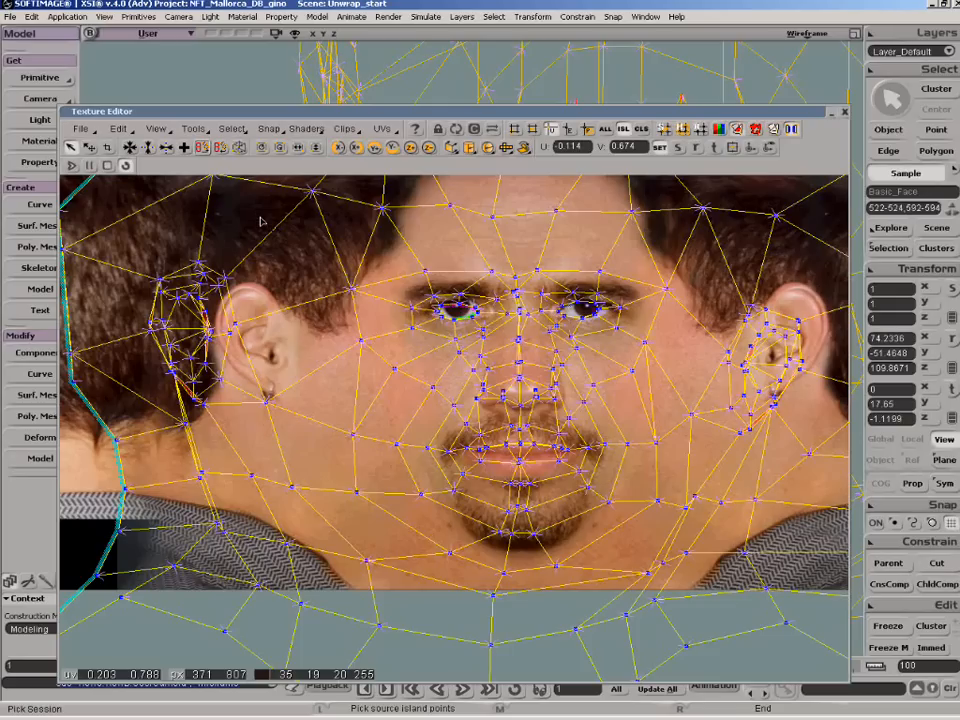